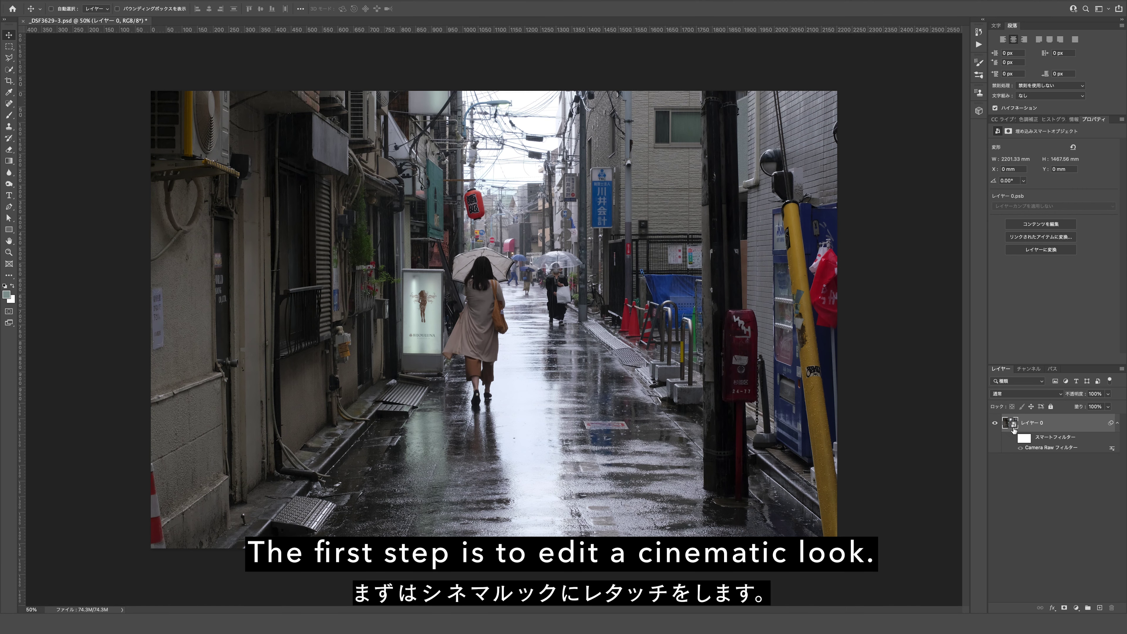
Enable the existing Camera Raw smart filter to show the cinematic colour grade
click(1012, 440)
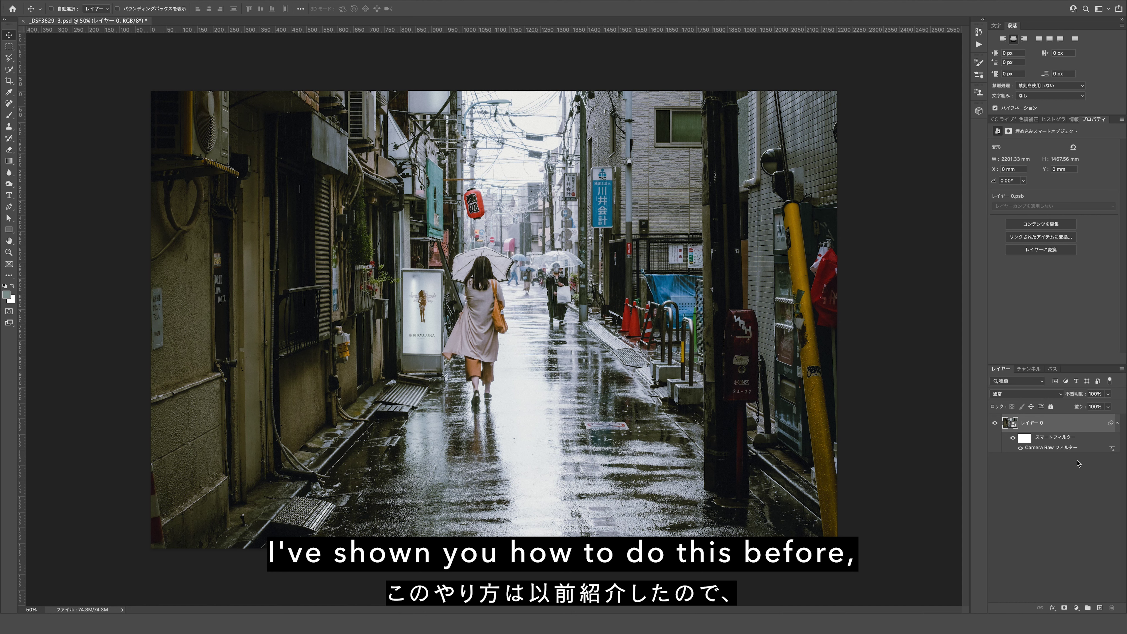
click(1078, 608)
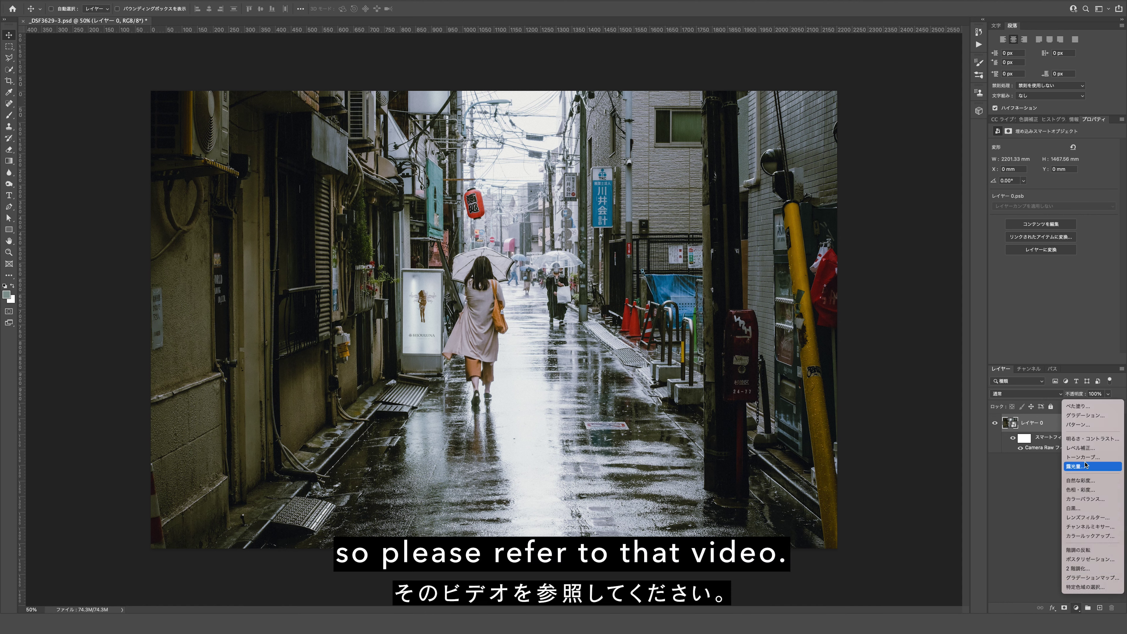
Add a 色相・彩度 (Hue/Saturation) layer with Saturation dragged to -100
click(1081, 489)
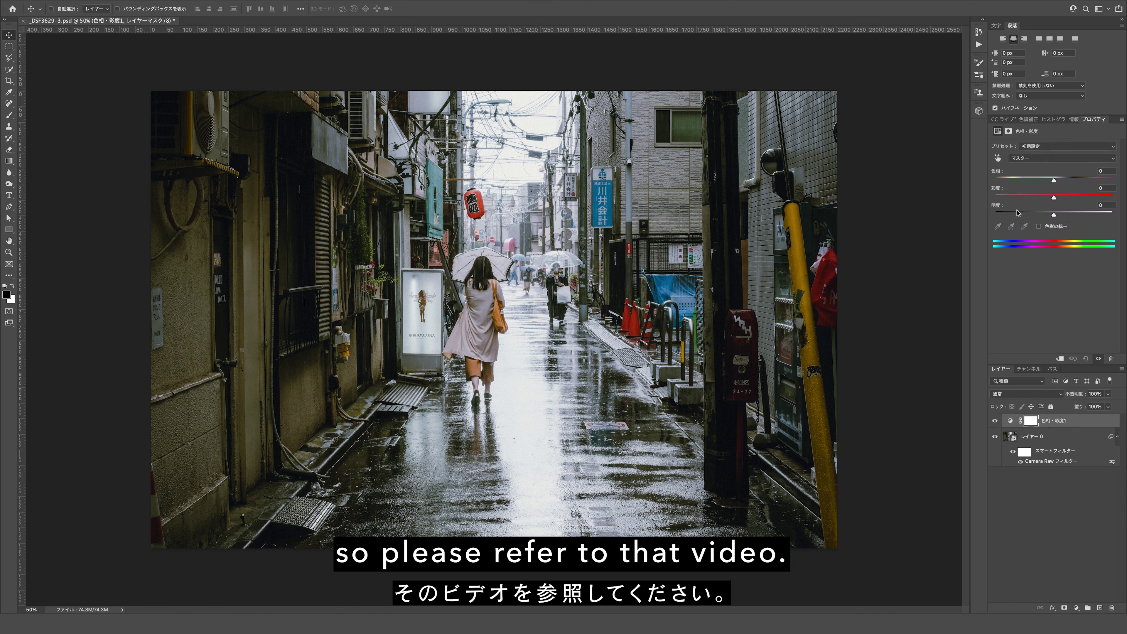
drag(1018, 198, 974, 200)
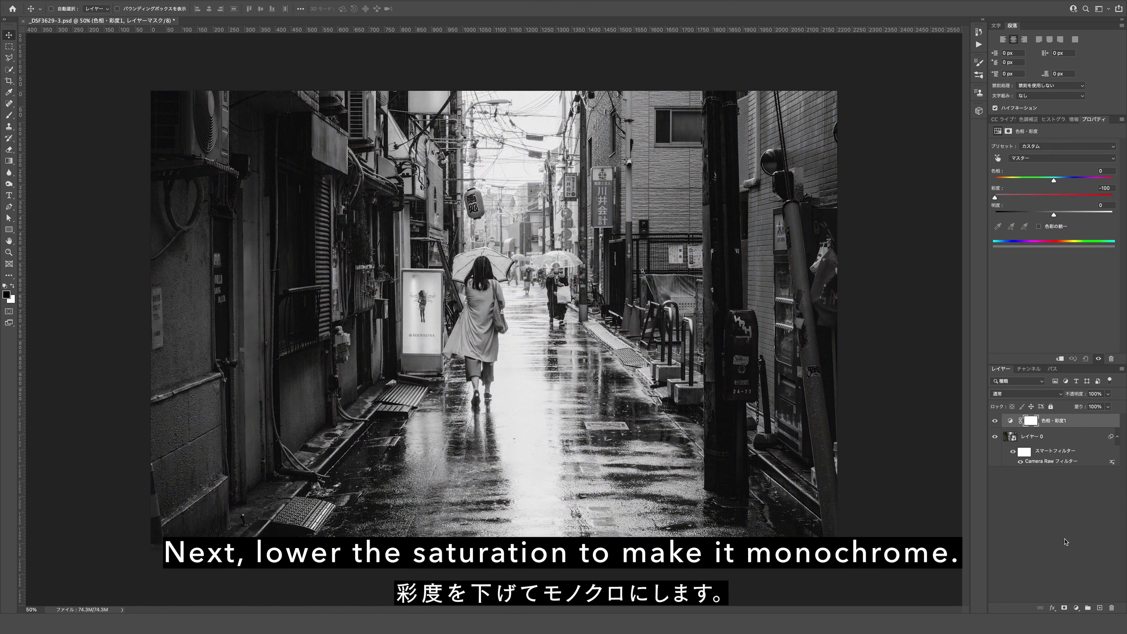
click(1076, 608)
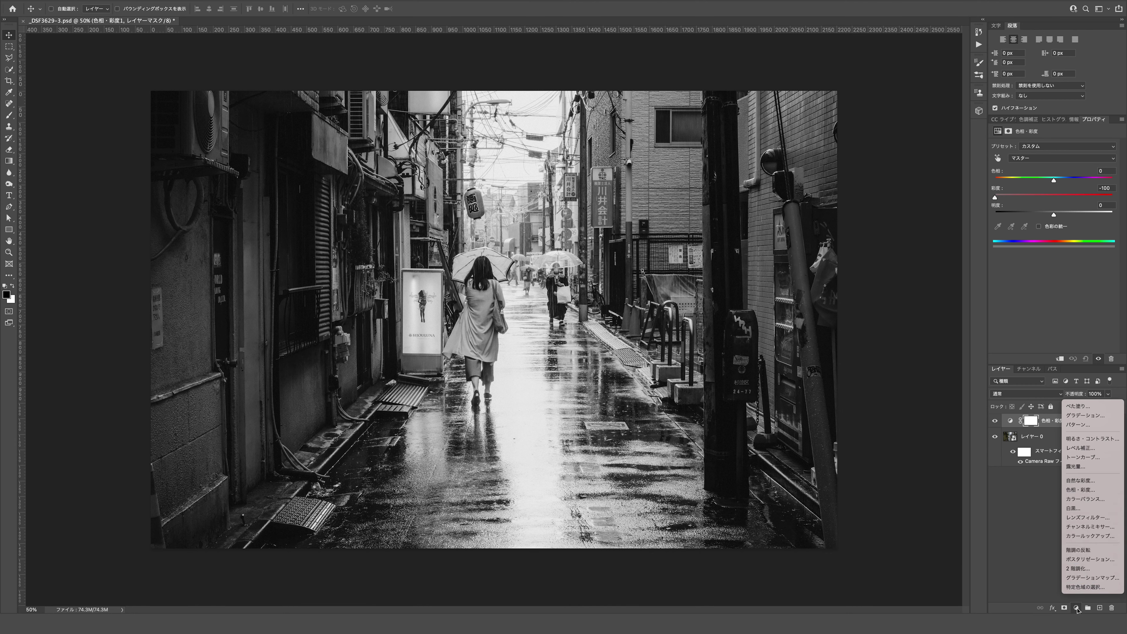
Add a トーンカーブ layer and shape an S-curve with lowered shadows and lifted highlights
click(1085, 457)
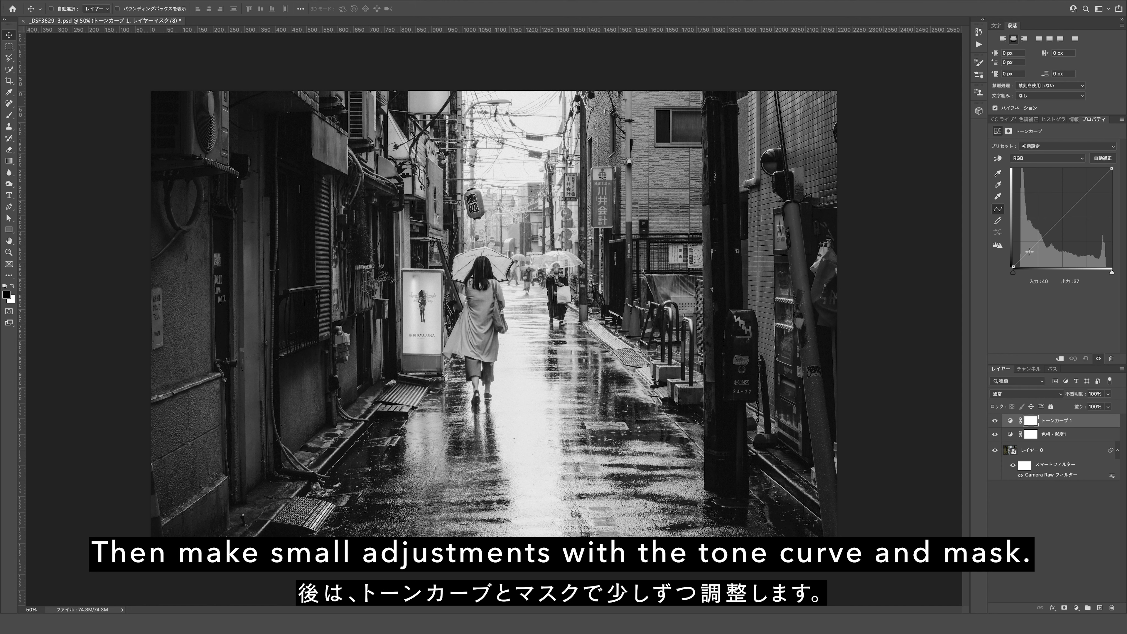
click(1029, 252)
click(1088, 188)
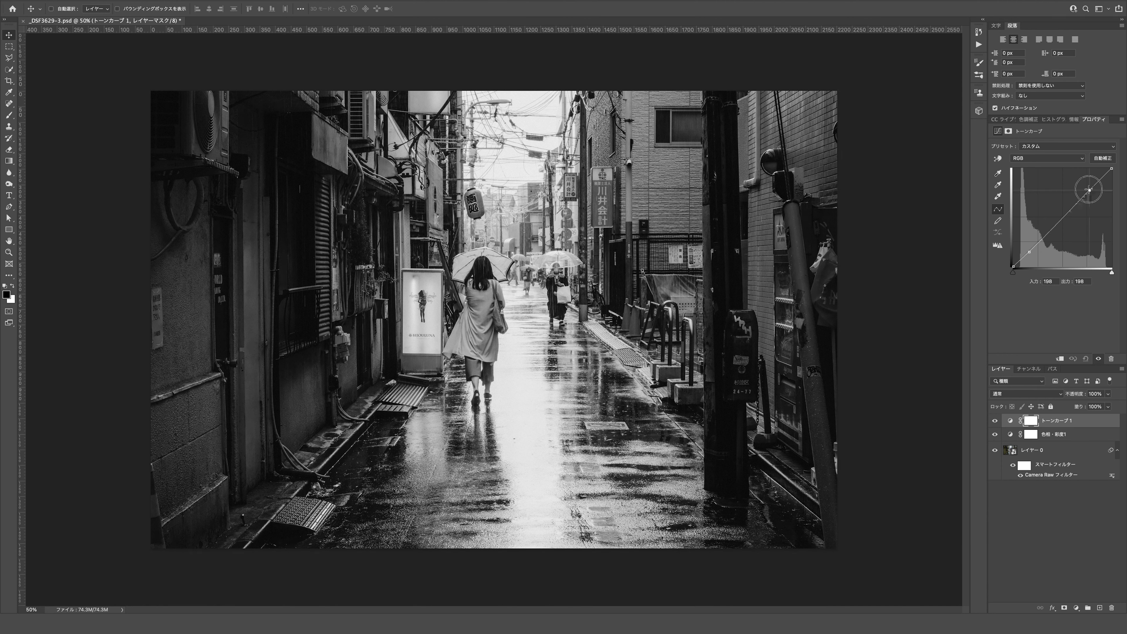
drag(1029, 253, 1044, 260)
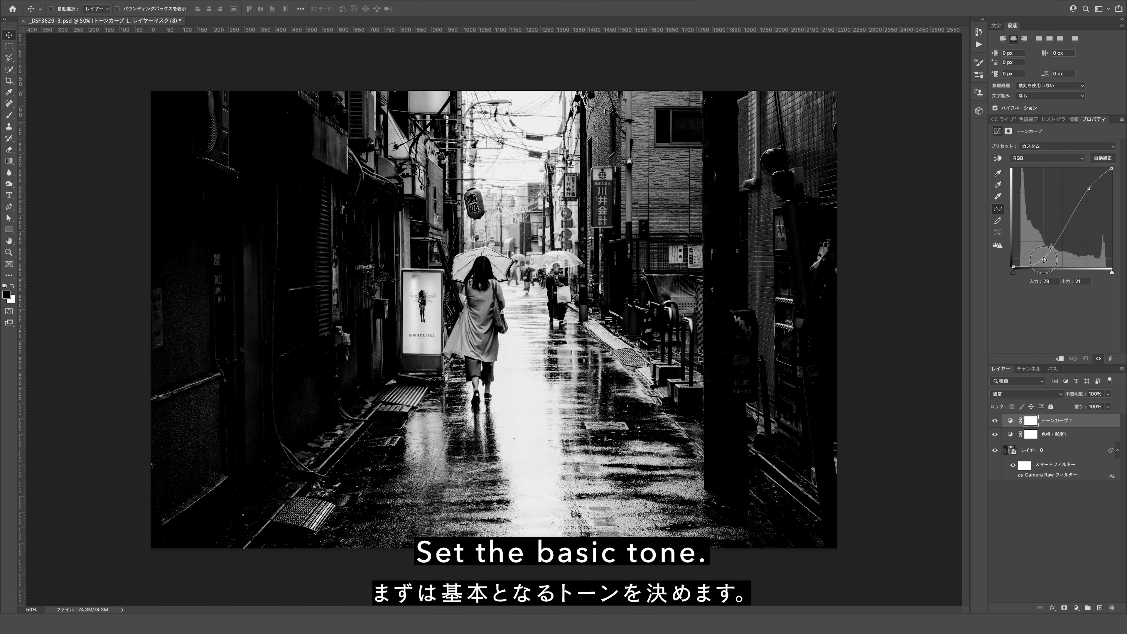
drag(1044, 260, 1046, 249)
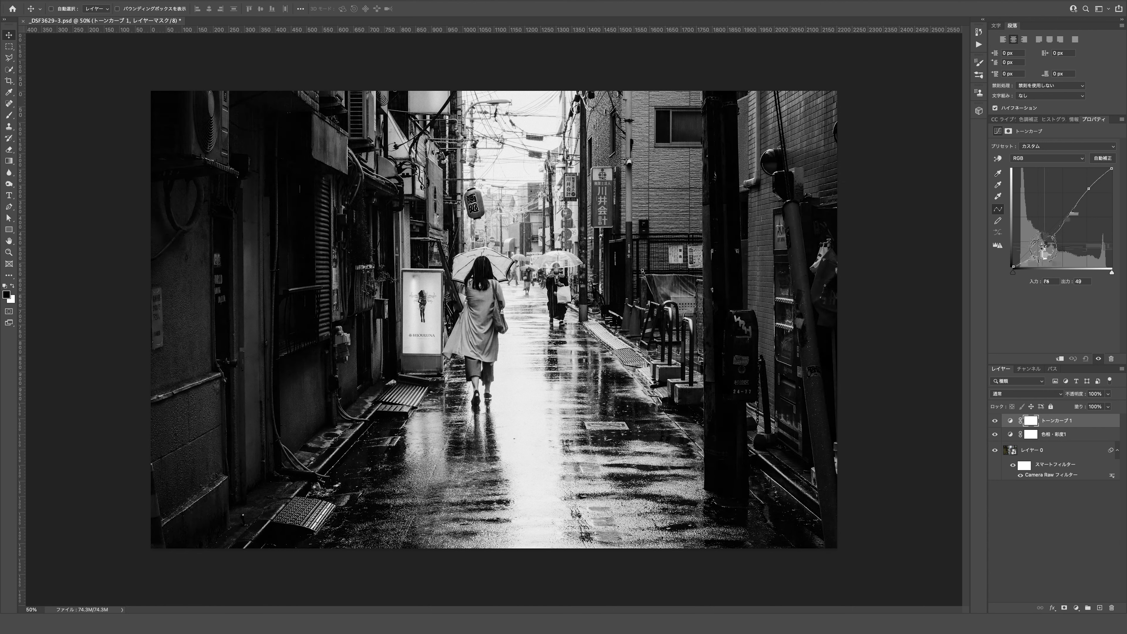
drag(1046, 249, 1041, 247)
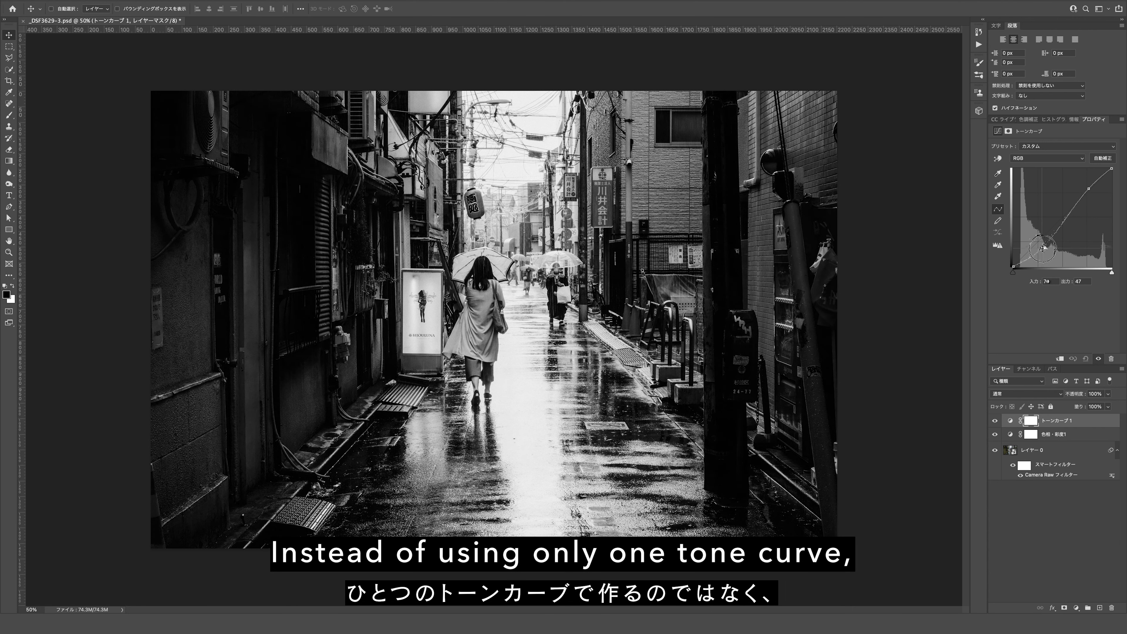
click(1096, 190)
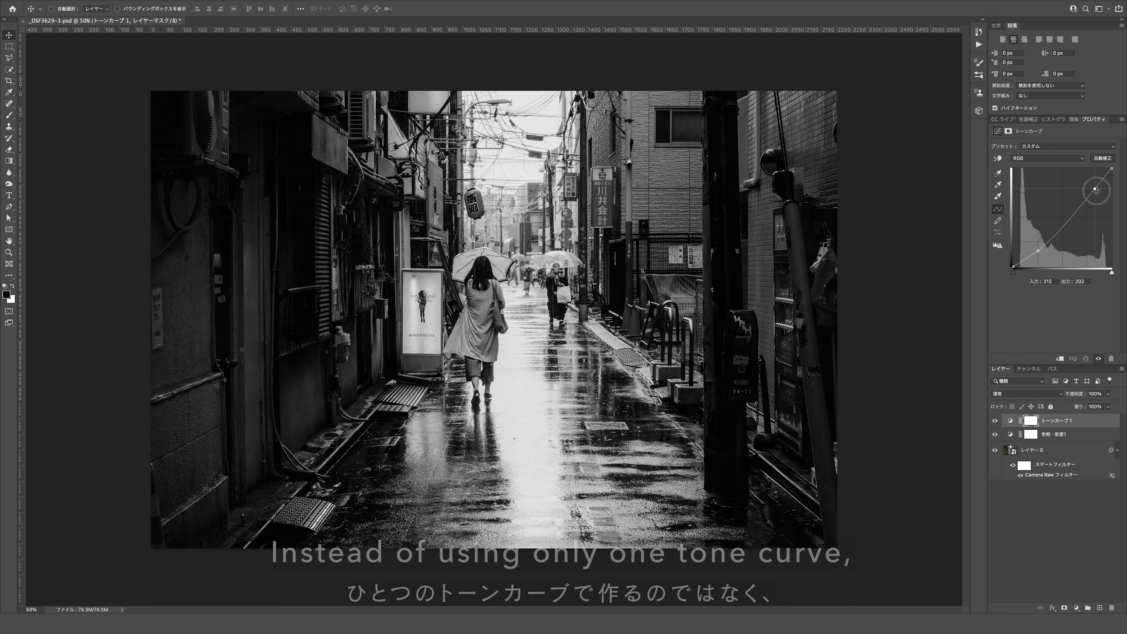
drag(1095, 189, 1093, 188)
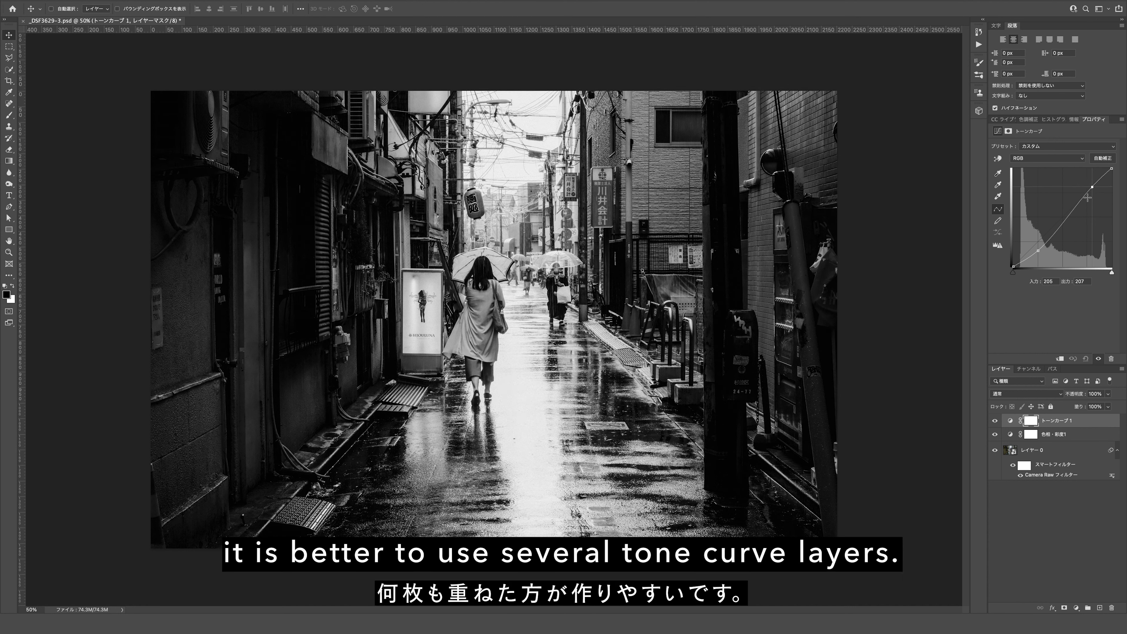
click(1077, 608)
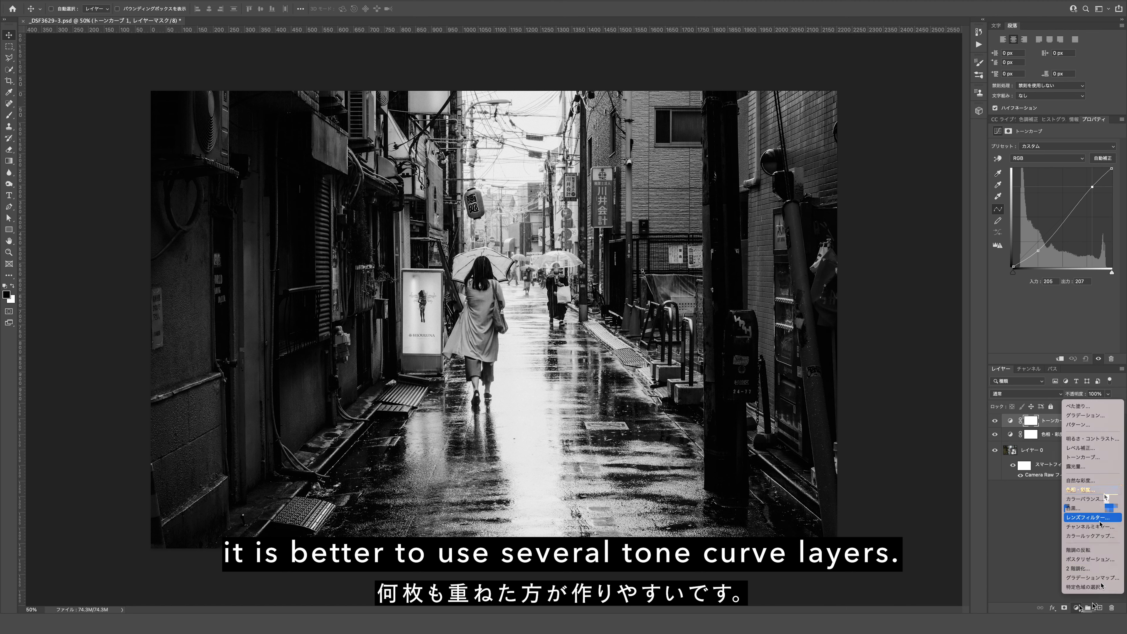
Add a second Tone Curve with its shadow point lowered to darken the photo
click(1093, 459)
drag(1038, 241, 1038, 251)
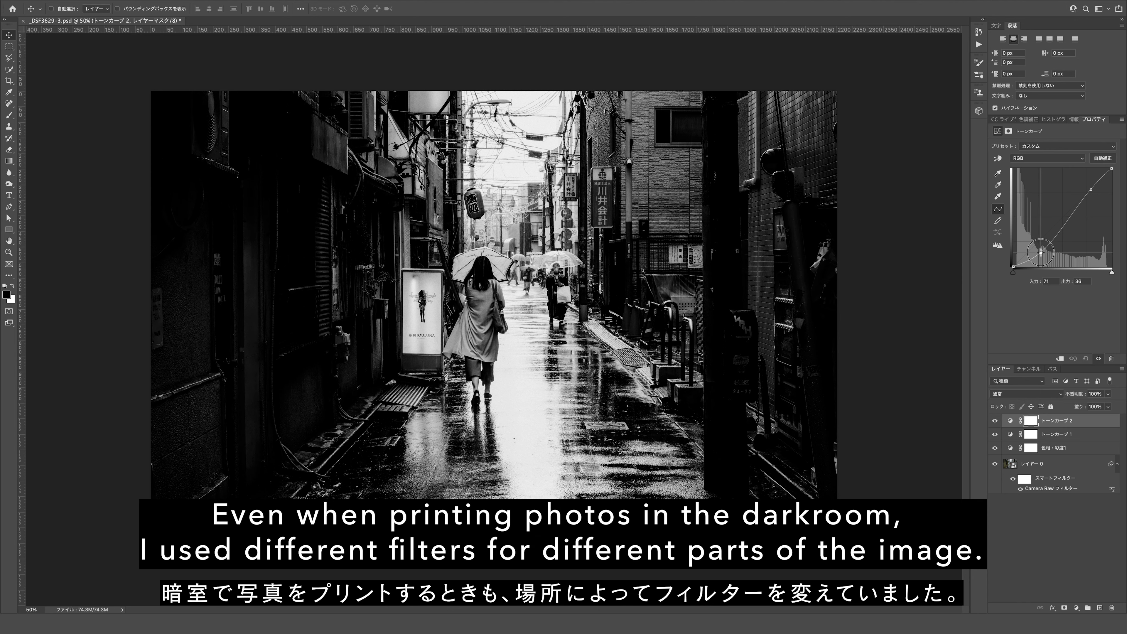
click(994, 421)
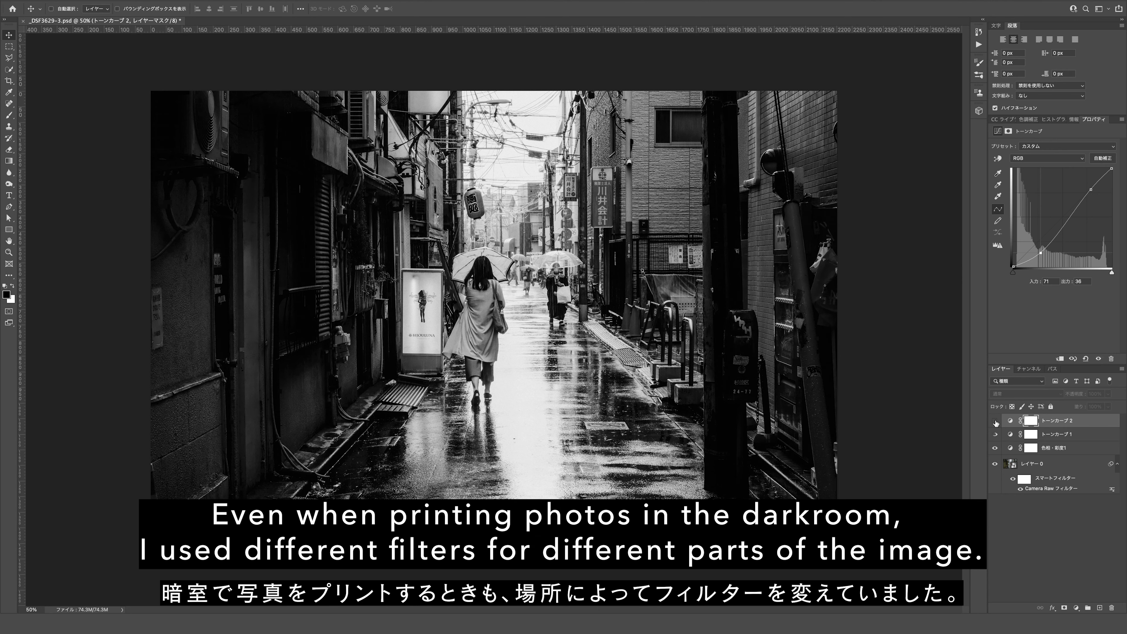
click(995, 421)
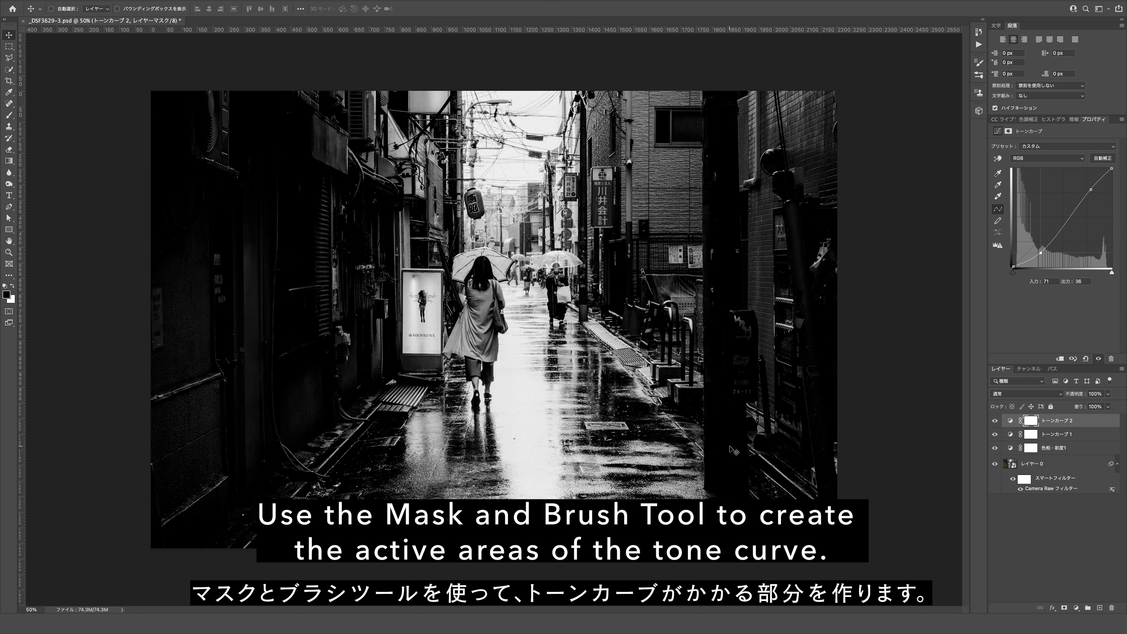
Brush black into the curve's mask at 50–100% opacity over the pole and door frame
key(b)
key(5)
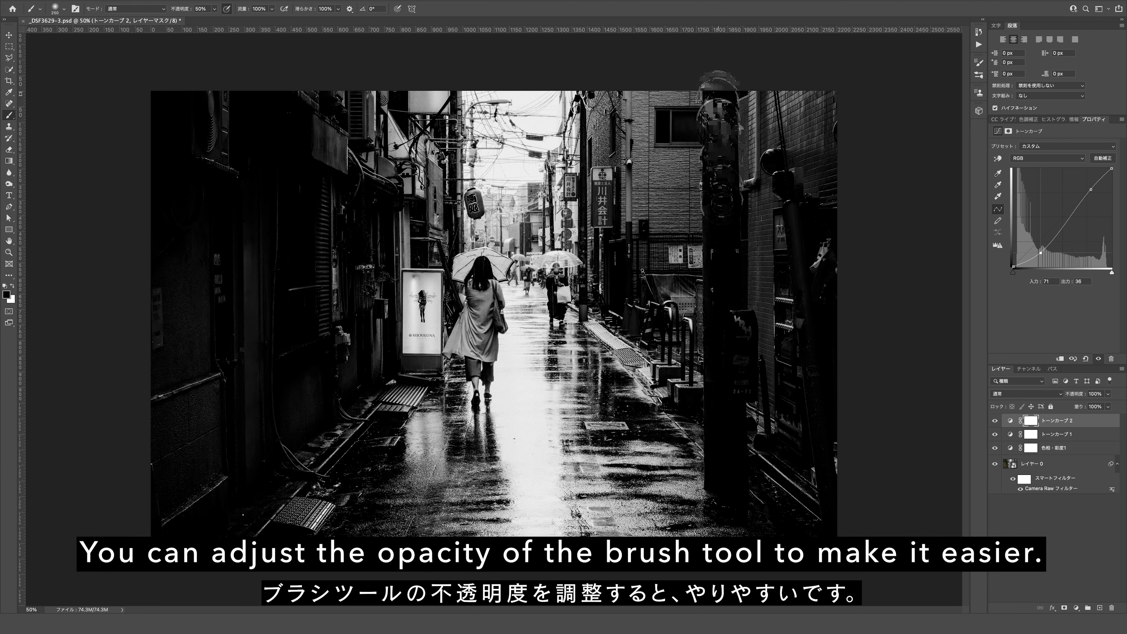
drag(724, 316, 724, 173)
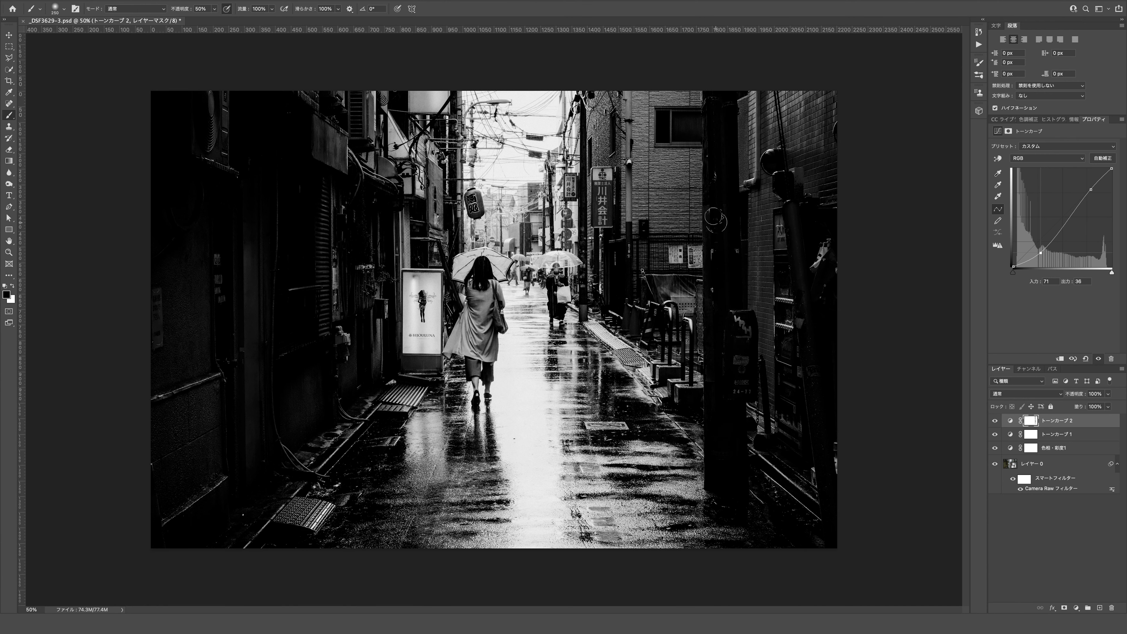
key(bracketleft)
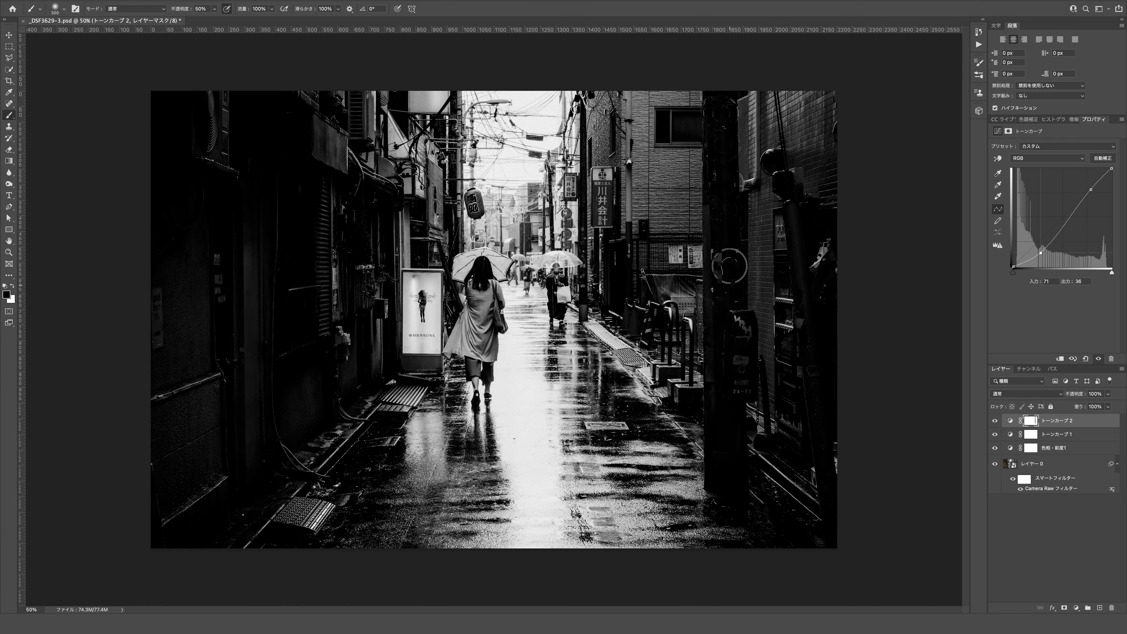
key(bracketright)
key(bracketright)
key(2)
key(5)
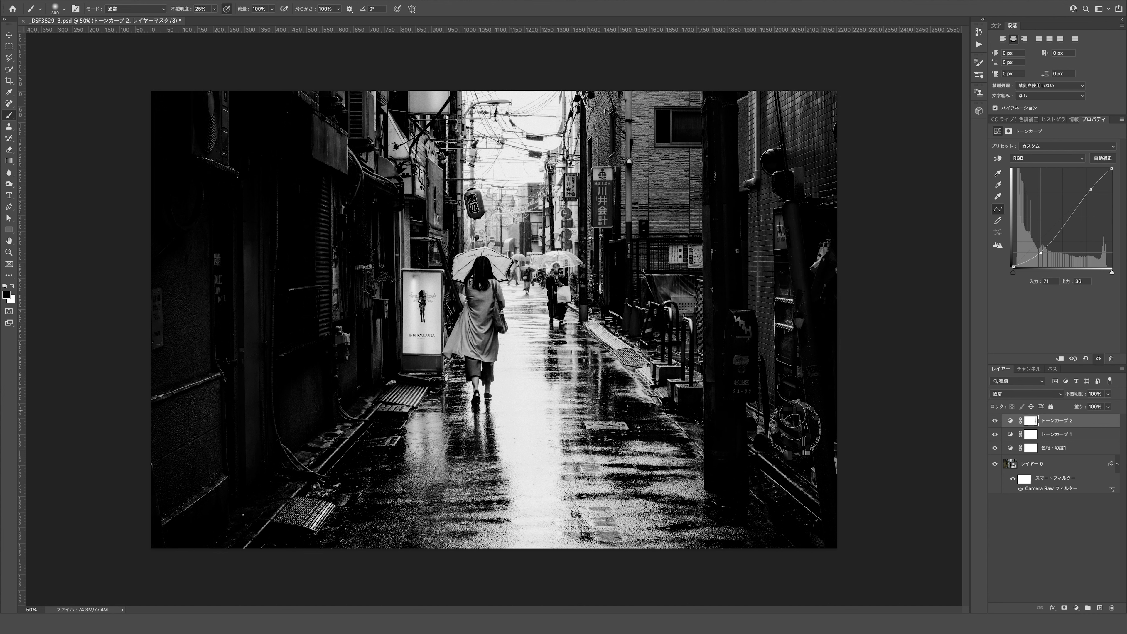
key(0)
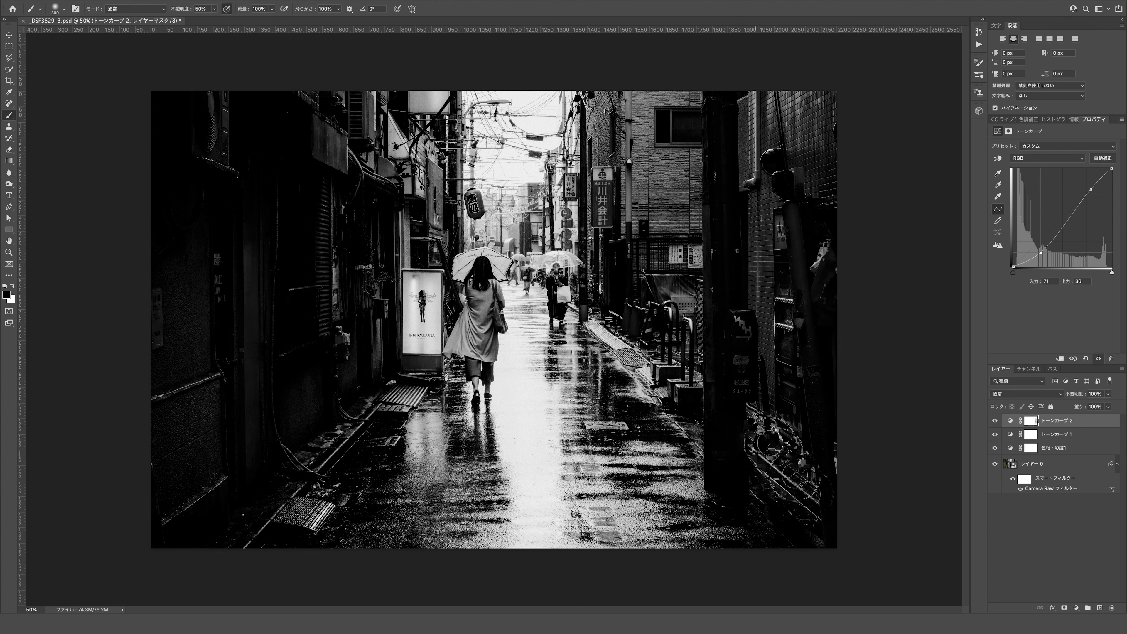
key(bracketleft)
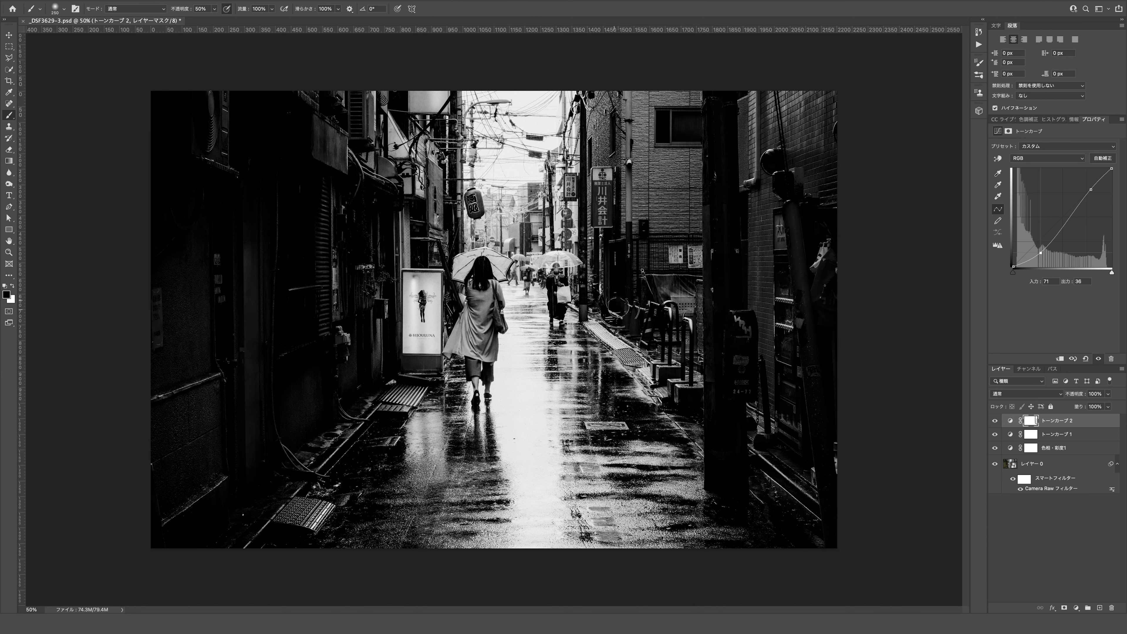
click(995, 420)
key(bracketright)
key(bracketright)
key(bracketright)
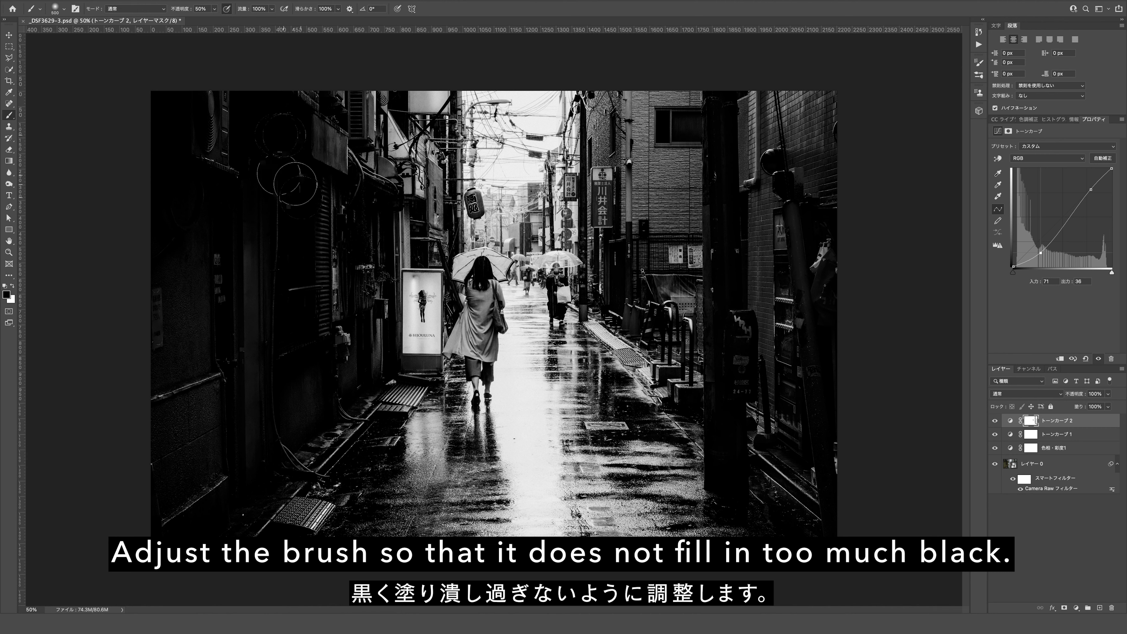
drag(251, 191, 257, 475)
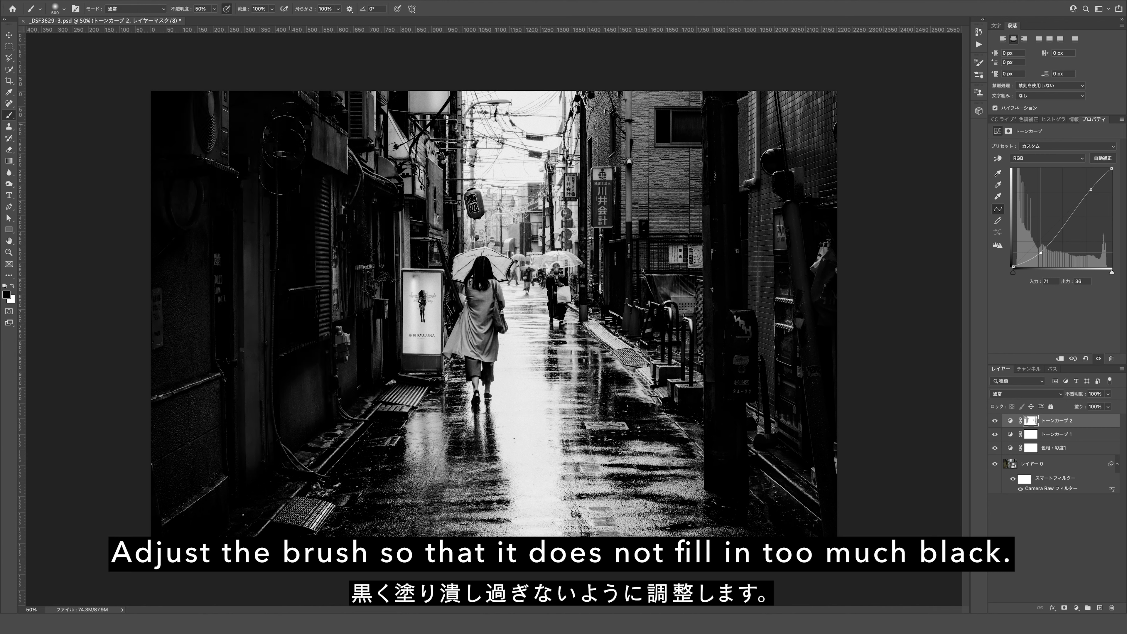
Softly brush the mask at 25–50% over the lower-left corner and the walking figure's shoulders
key(bracketleft)
key(bracketleft)
key(bracketleft)
key(2)
key(5)
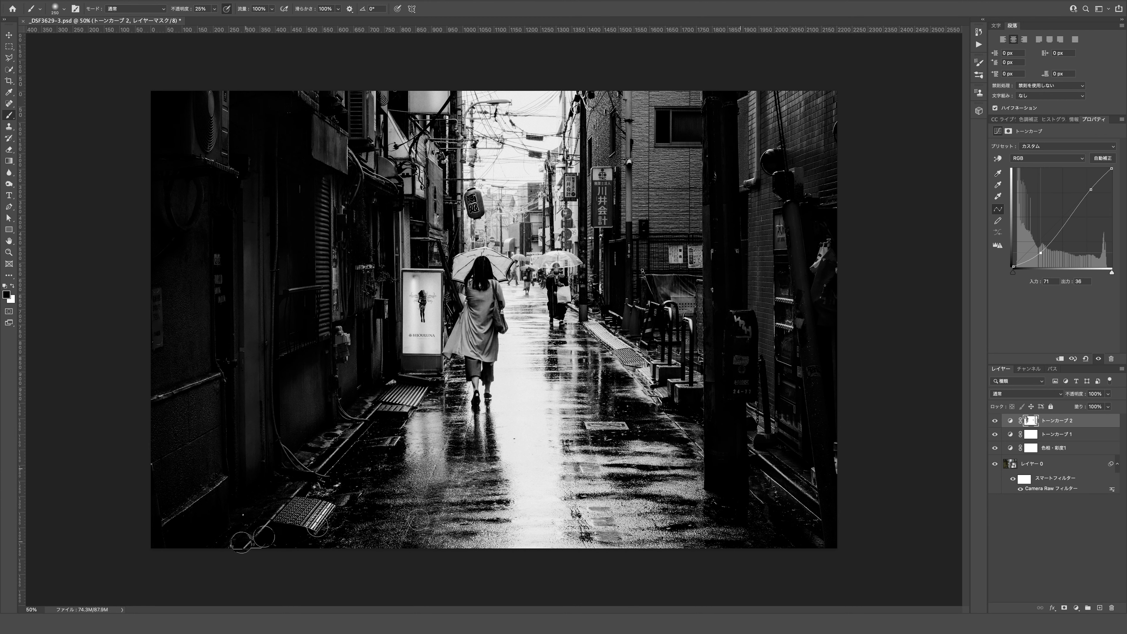
drag(242, 541, 355, 413)
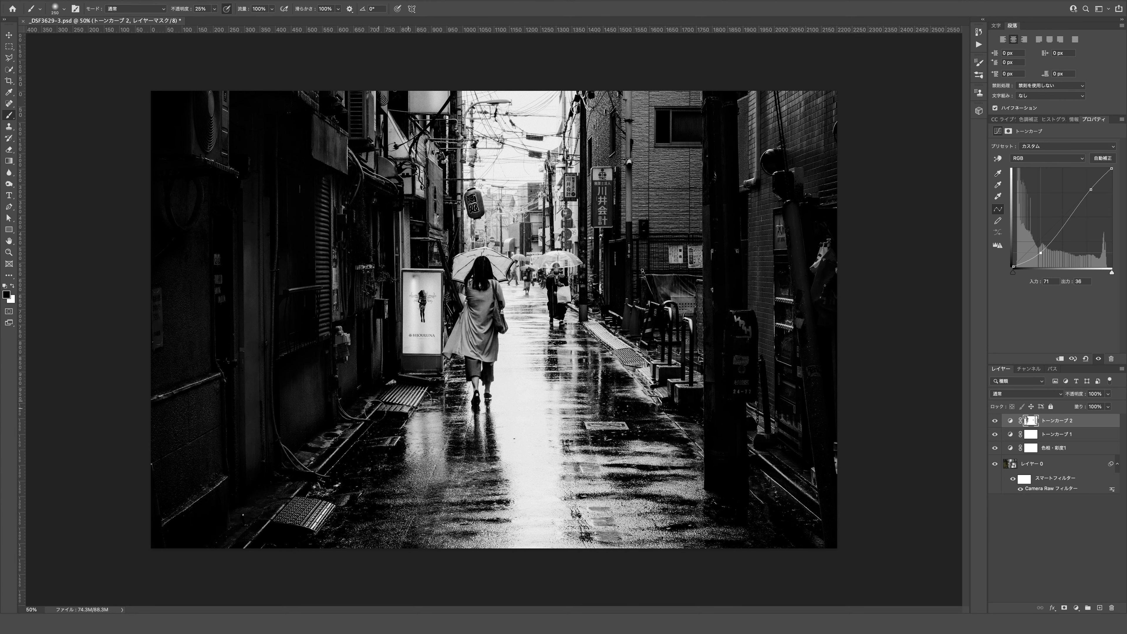
key(bracketright)
key(bracketright)
key(5)
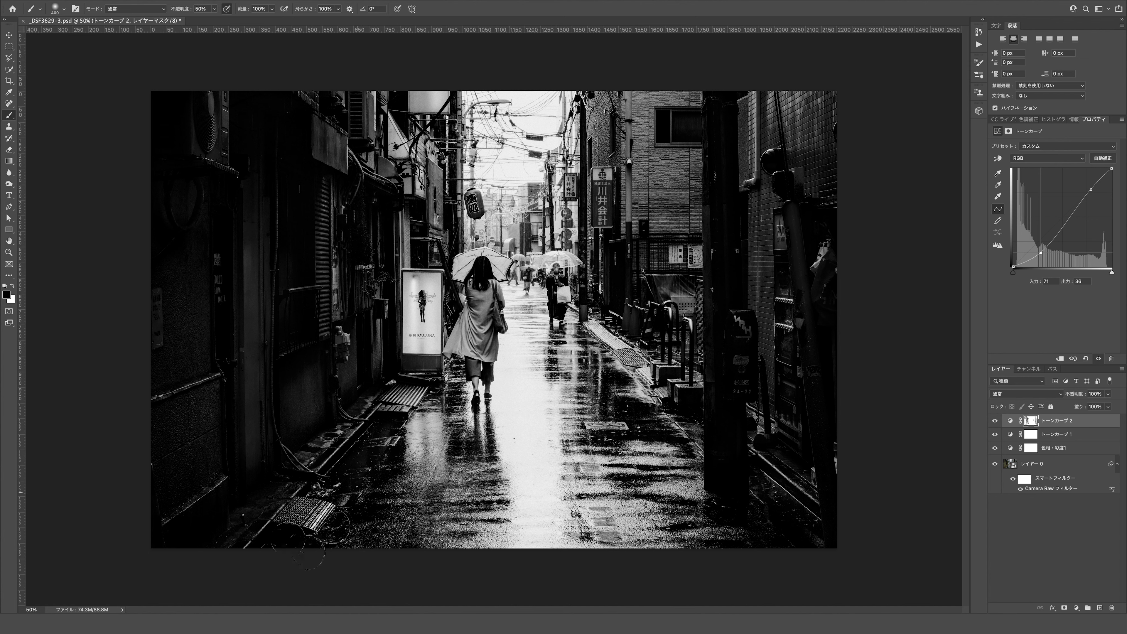
drag(307, 550, 233, 297)
key(bracketleft)
key(bracketleft)
drag(483, 265, 484, 288)
click(995, 420)
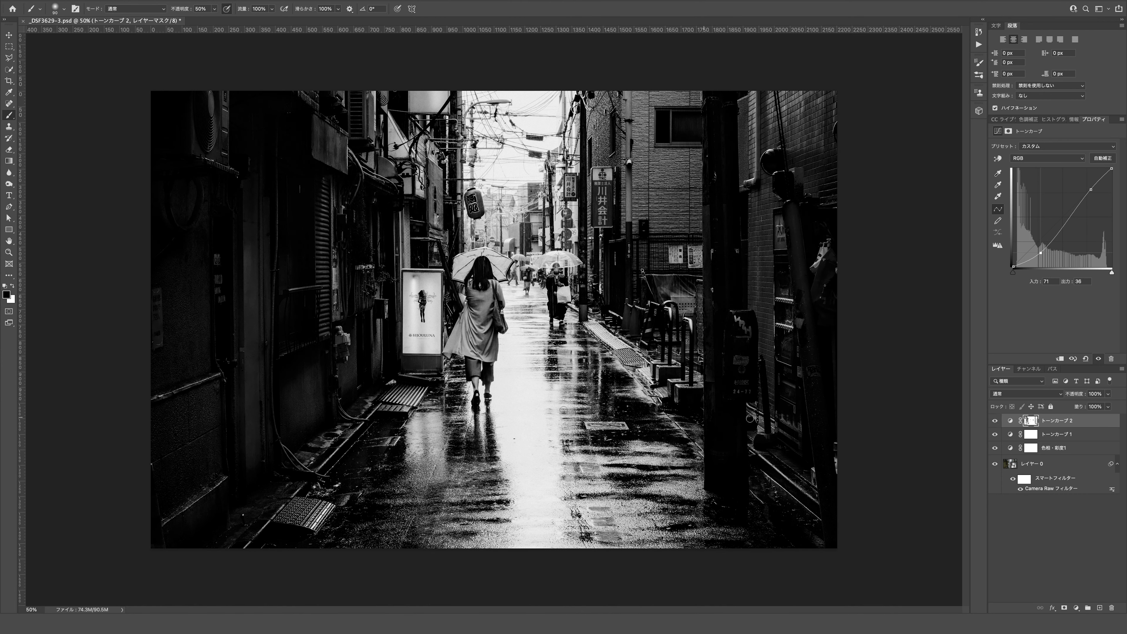
Add a third Curves layer raised slightly to brighten, and fill its mask black
click(1077, 609)
click(1083, 452)
drag(1089, 190, 1088, 186)
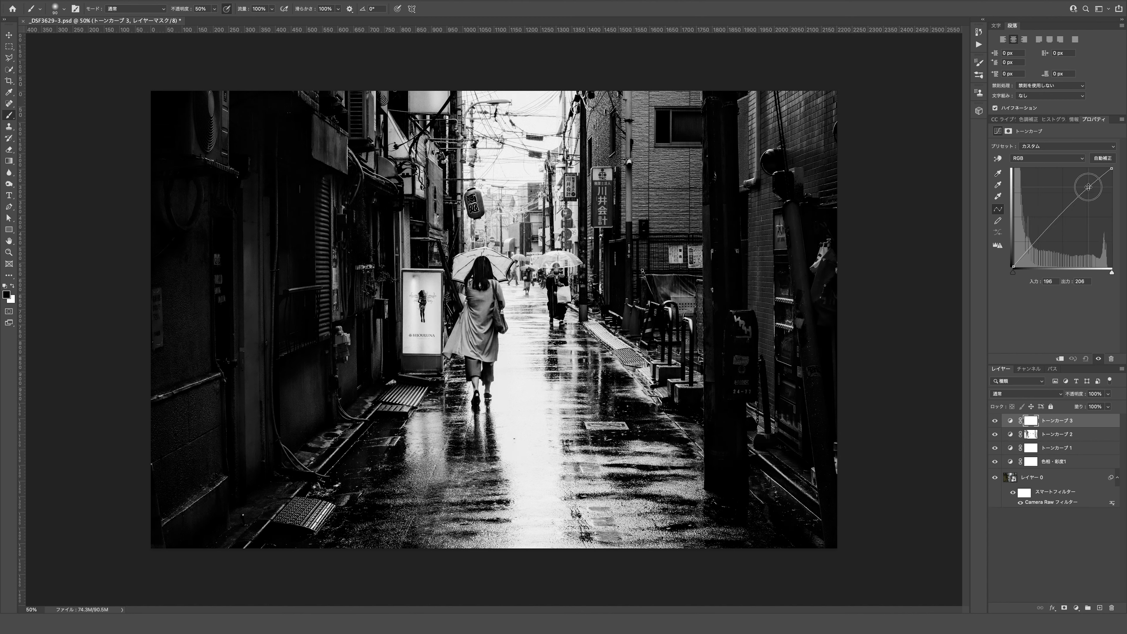
click(1030, 420)
key(shift+BackSpace)
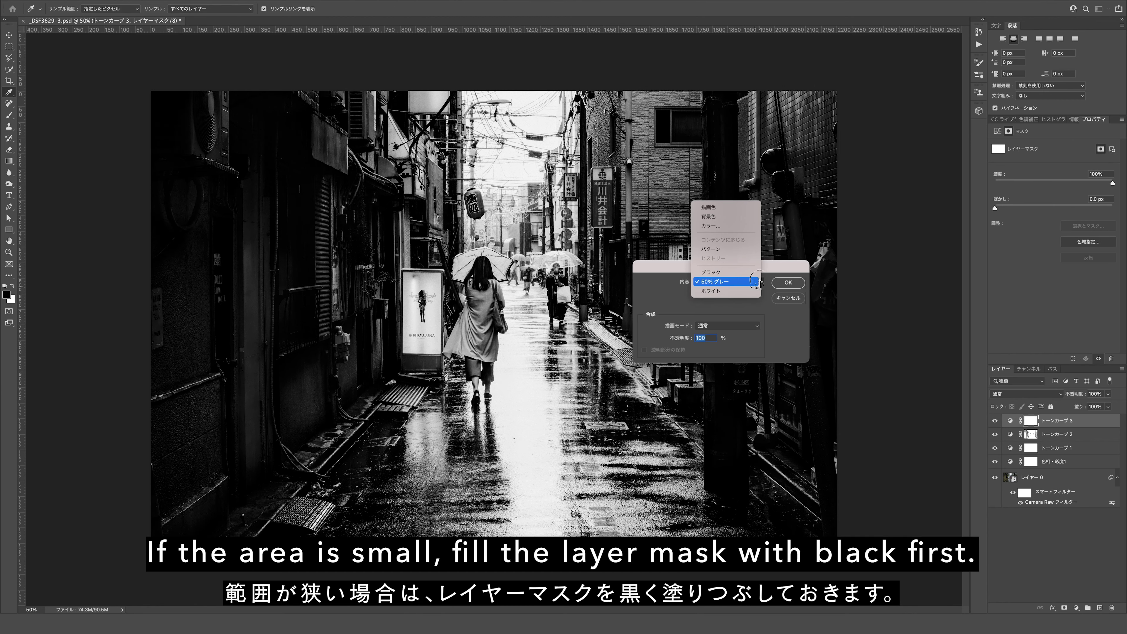
key(Return)
Paint white into the mask to reveal the brightening, then nudge the point to 195/211
key(bracketright)
key(bracketright)
key(bracketleft)
key(bracketleft)
mouse_move(471, 335)
mouse_down()
mouse_move(468, 348)
mouse_move(488, 288)
mouse_up()
key(0)
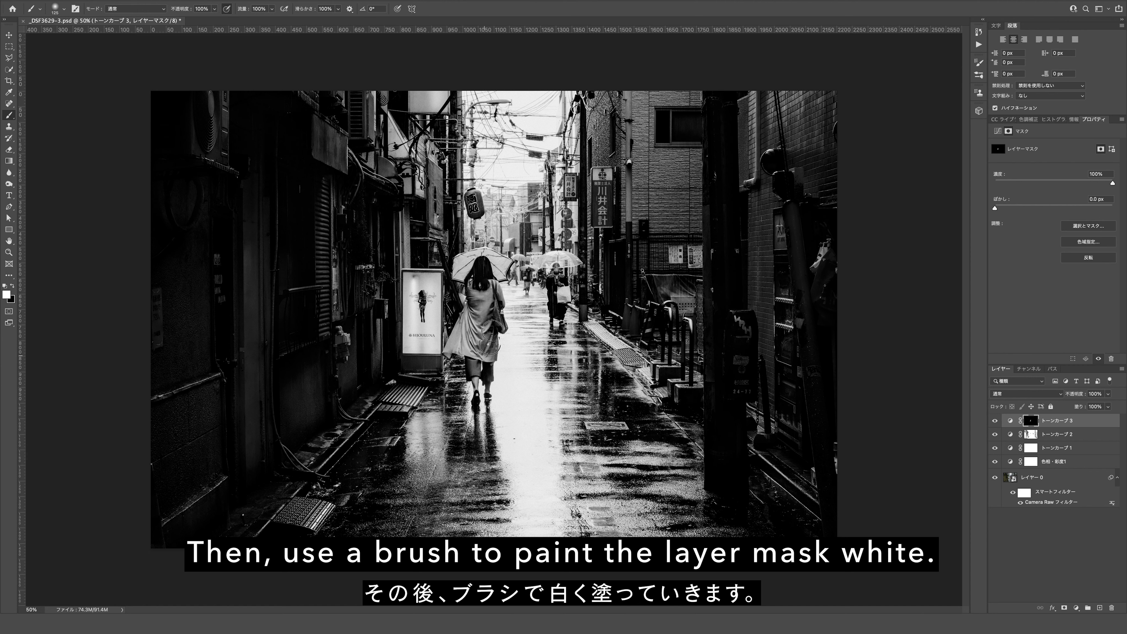
click(994, 421)
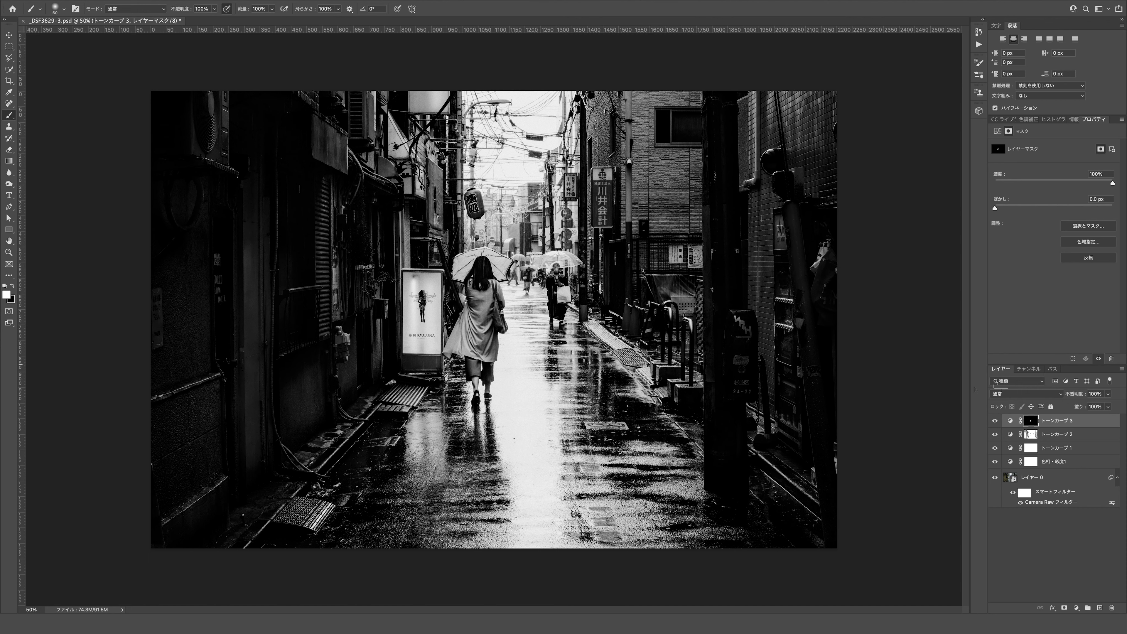
click(1010, 421)
drag(1088, 187, 1087, 185)
Add a fourth Curves layer pulled down to 180/133 to darken
click(1076, 607)
click(1091, 458)
drag(1083, 197, 1084, 213)
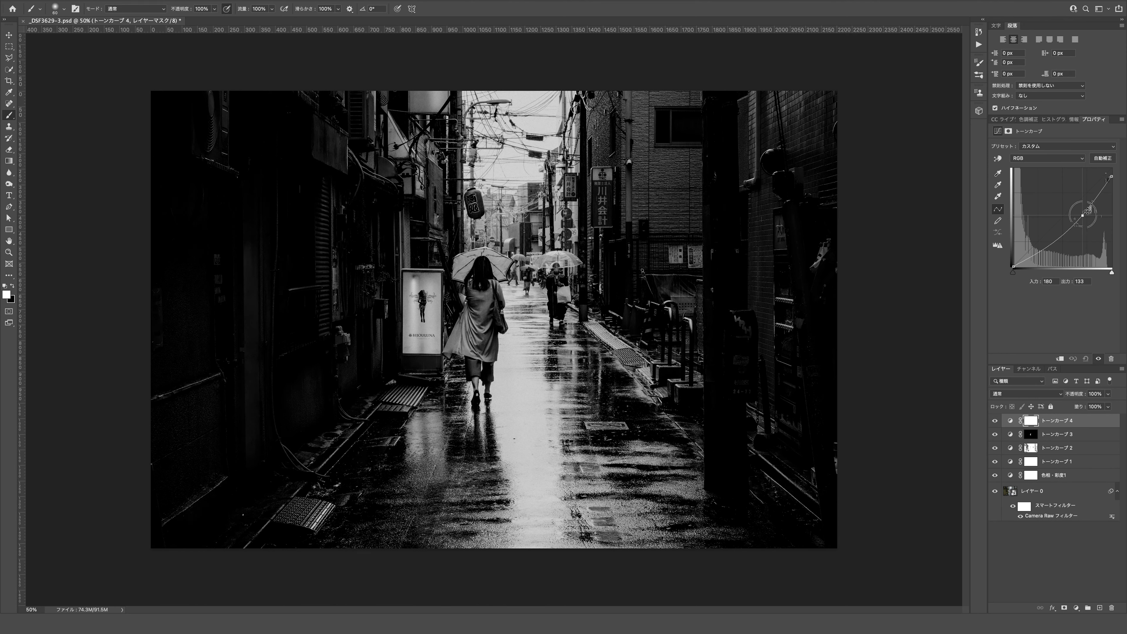
Fill Curves 4's mask with black and brush white over the bright street centre
click(1030, 421)
key(shift+BackSpace)
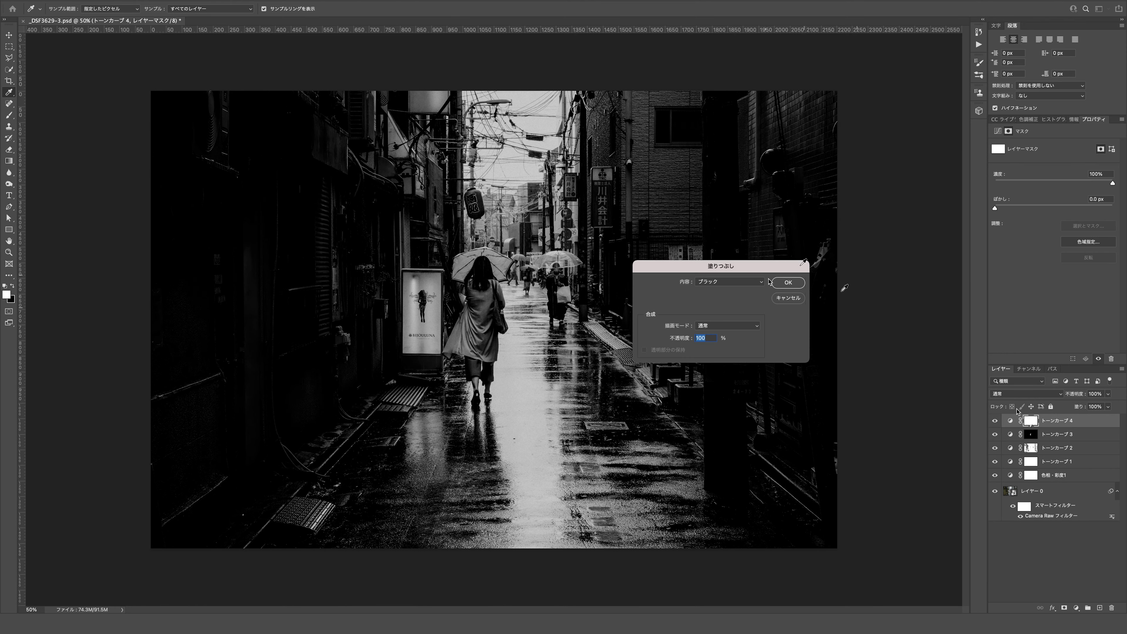
key(Return)
key(b)
mouse_move(506, 211)
mouse_down()
mouse_move(561, 218)
mouse_move(471, 222)
mouse_up()
Zoom in and brush white over the sky, wires and along the utility pole
key(bracketleft)
key(bracketleft)
key(bracketleft)
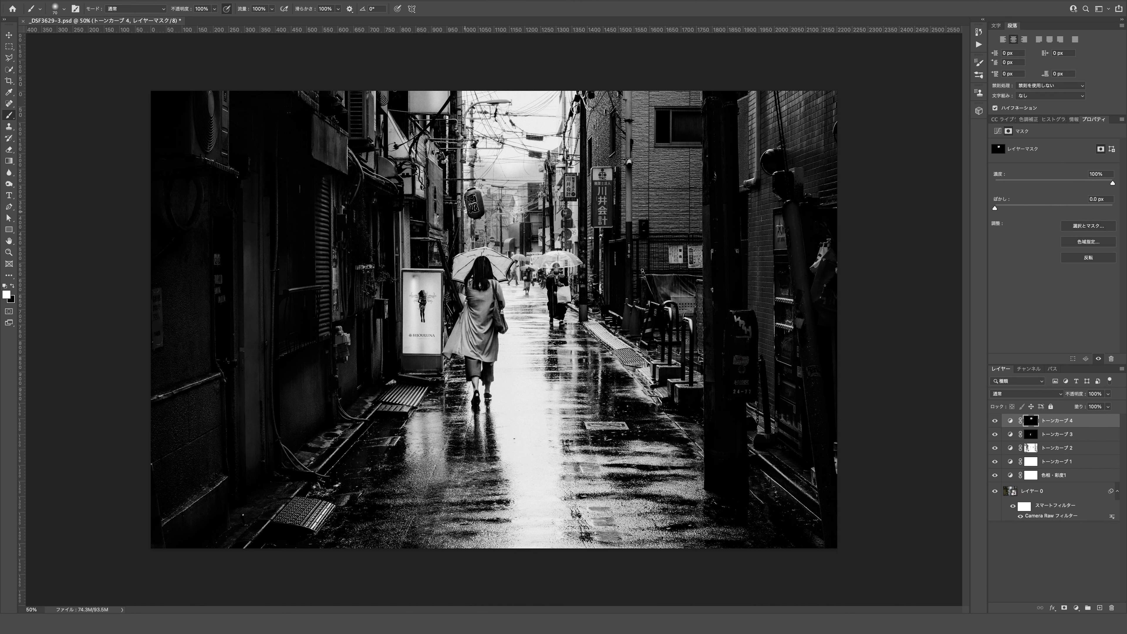
key(bracketright)
key(bracketright)
key(bracketright)
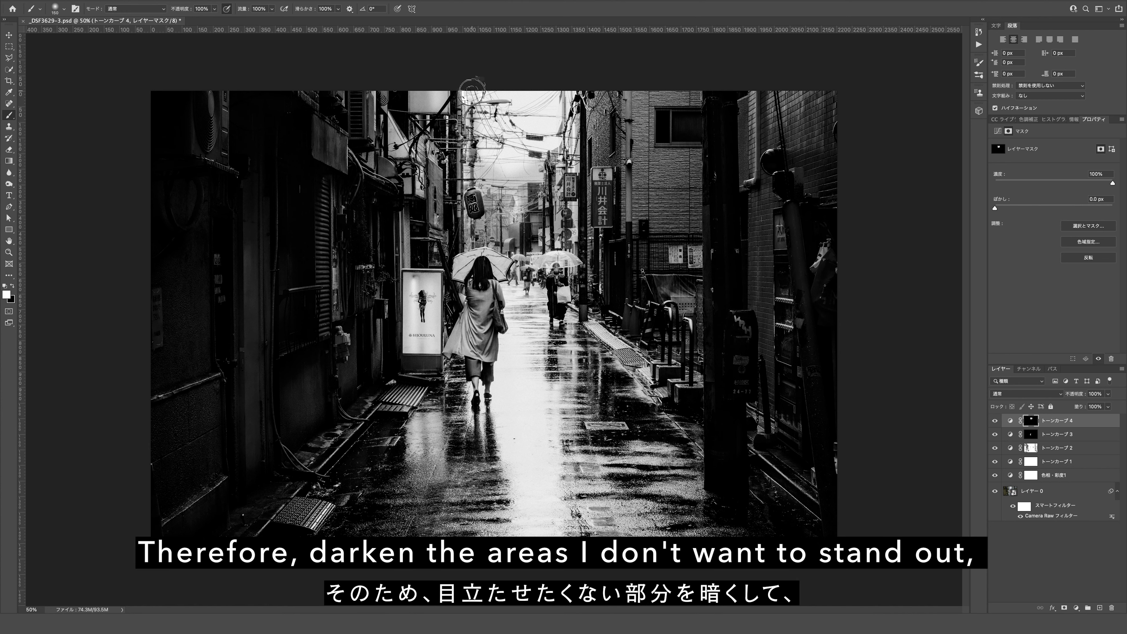
mouse_move(471, 92)
mouse_down()
mouse_move(548, 126)
mouse_move(510, 235)
mouse_up()
key(bracketright)
key(bracketright)
key(bracketright)
key(bracketleft)
key(bracketleft)
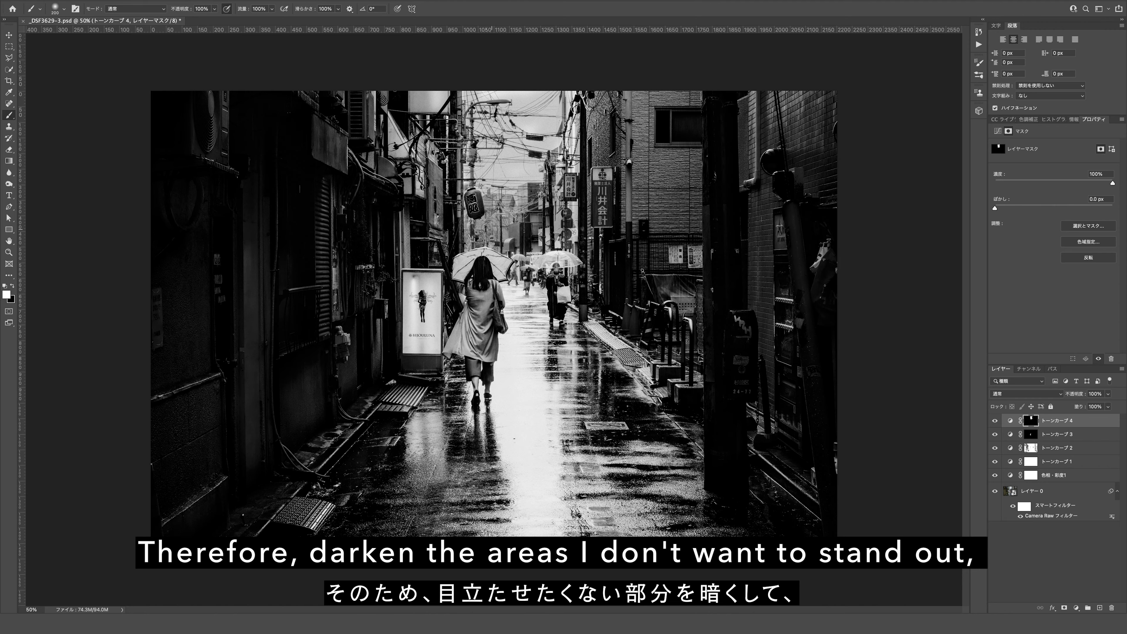
key(bracketleft)
key(ctrl+plus)
key(ctrl+plus)
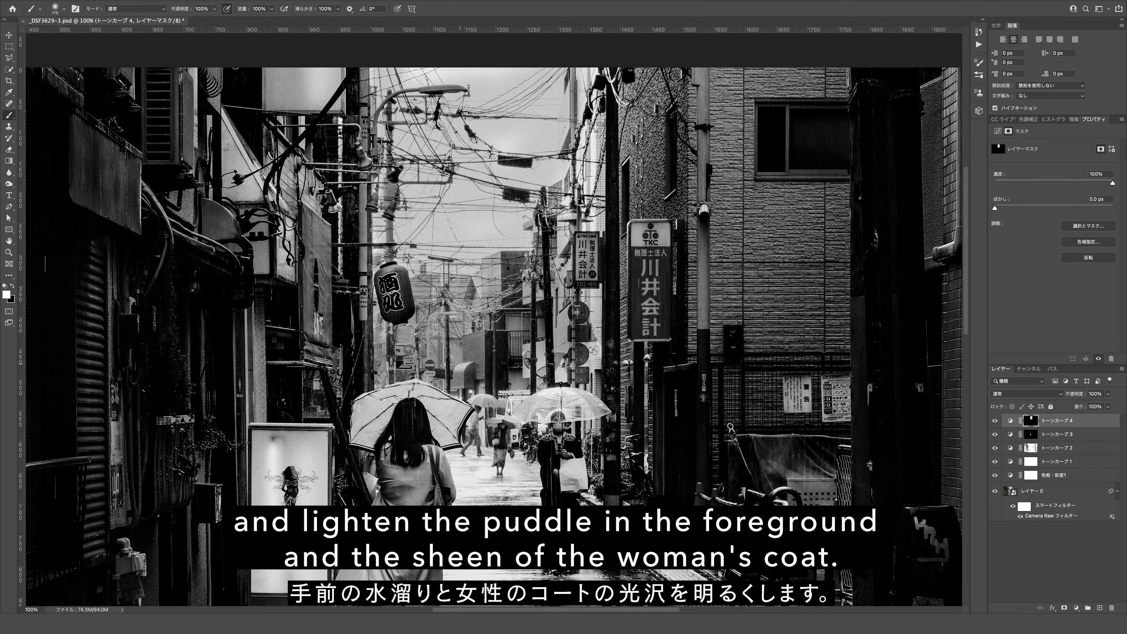
key(bracketleft)
key(bracketleft)
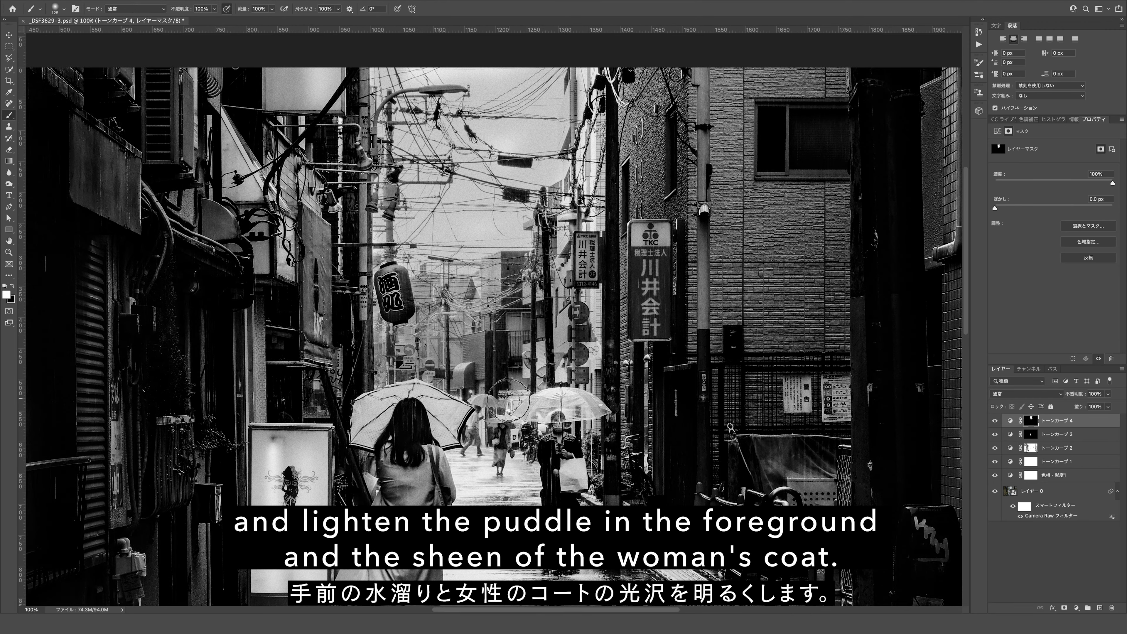
key(bracketleft)
key(bracketleft)
key(bracketleft)
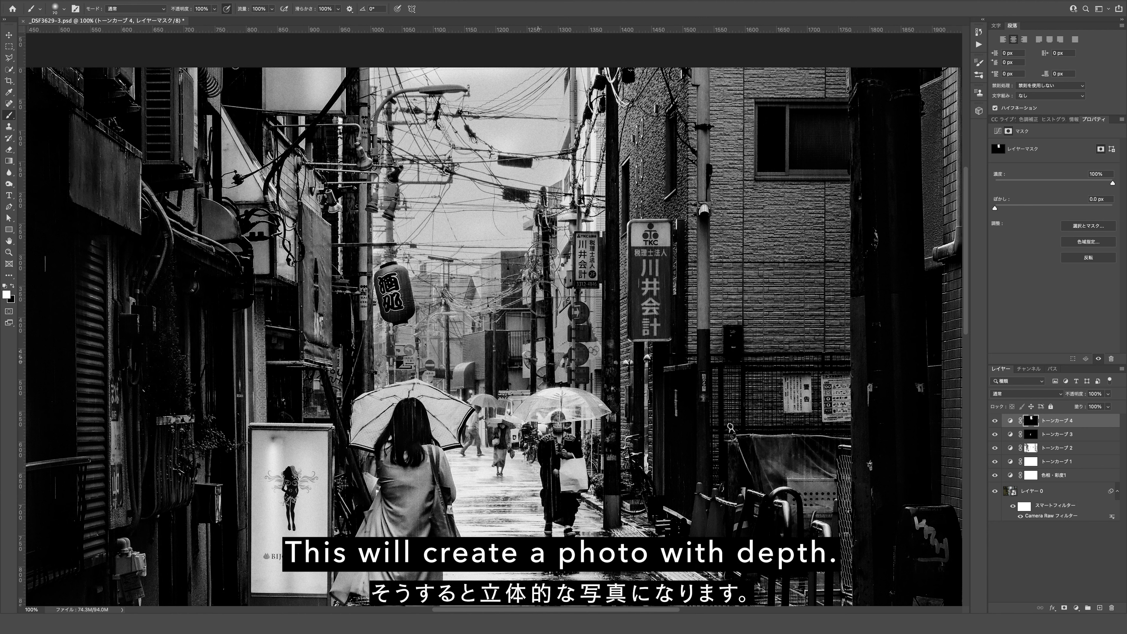
key(bracketright)
key(bracketright)
key(bracketright)
key(bracketleft)
key(bracketleft)
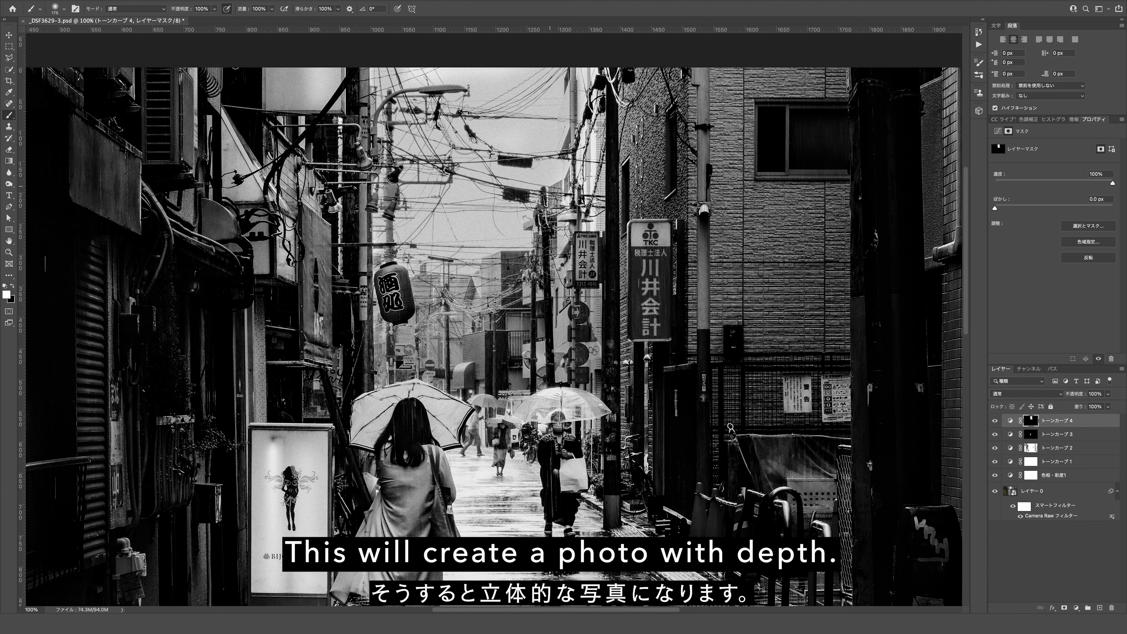
drag(576, 222, 592, 216)
Zoom back out, compare Curves 4 on and off, and add a fifth Curves layer
key(bracketright)
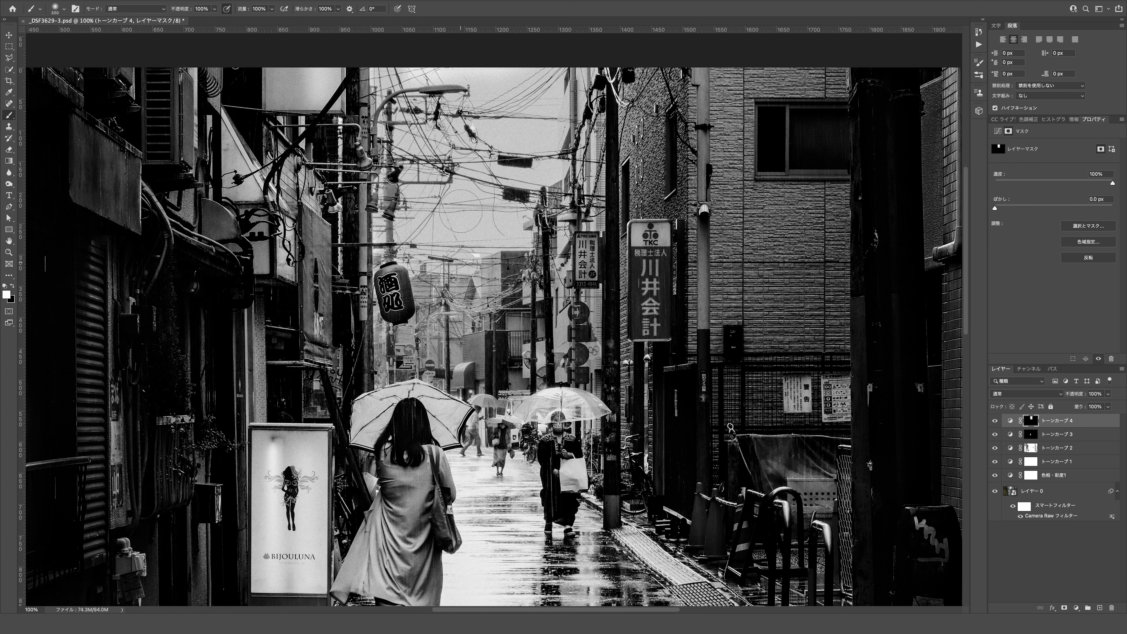
key(bracketright)
key(bracketright)
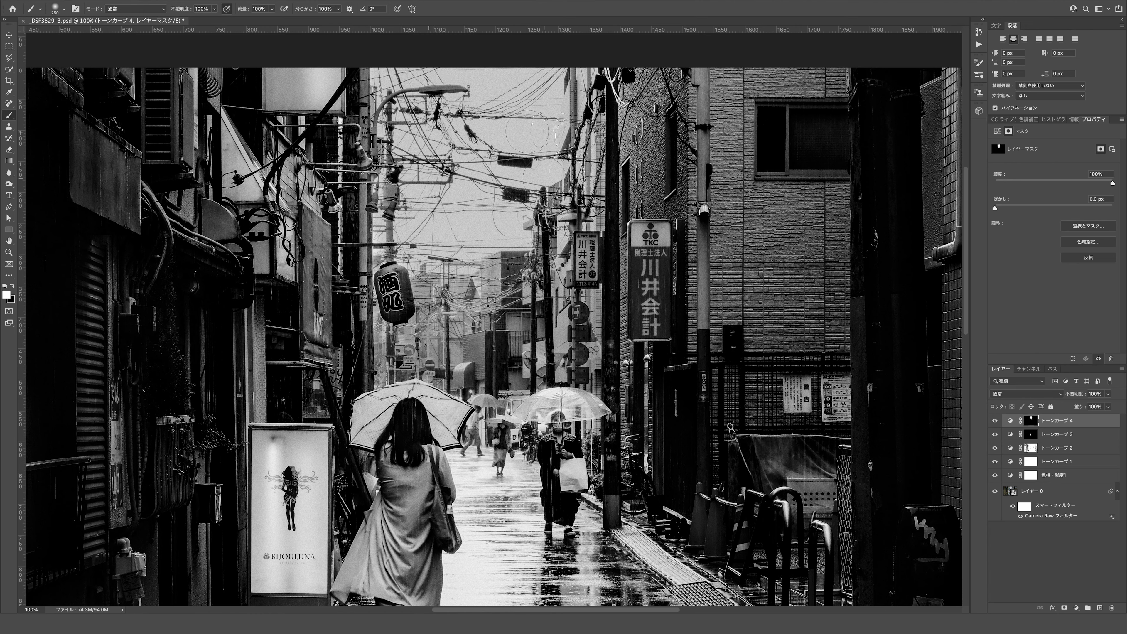
key(ctrl+minus)
key(h)
click(995, 420)
click(994, 420)
click(994, 420)
click(1076, 607)
click(1082, 461)
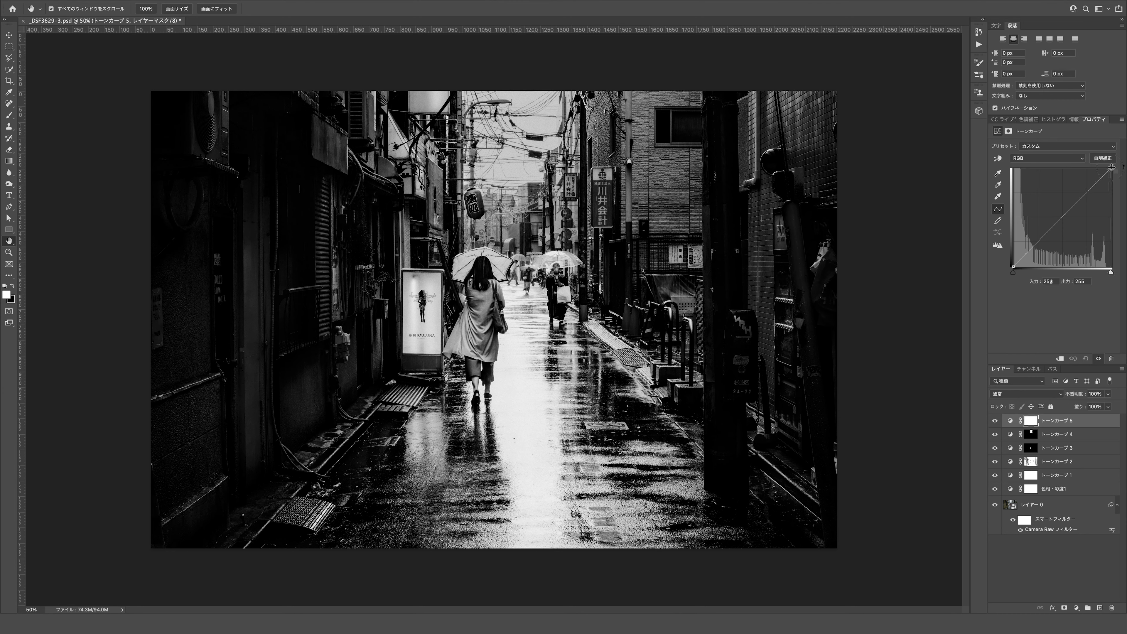
Pull the fifth curve's white point left to brighten highlights, and fill its mask black
drag(1112, 168, 1107, 168)
click(1075, 198)
click(1031, 420)
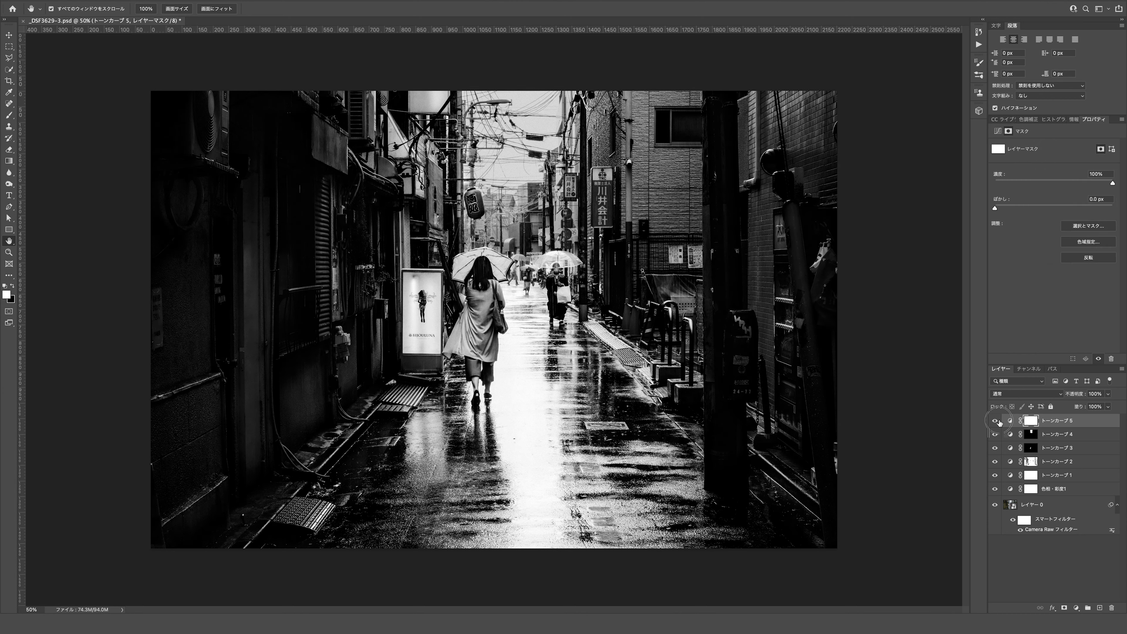
key(shift+BackSpace)
click(777, 284)
key(b)
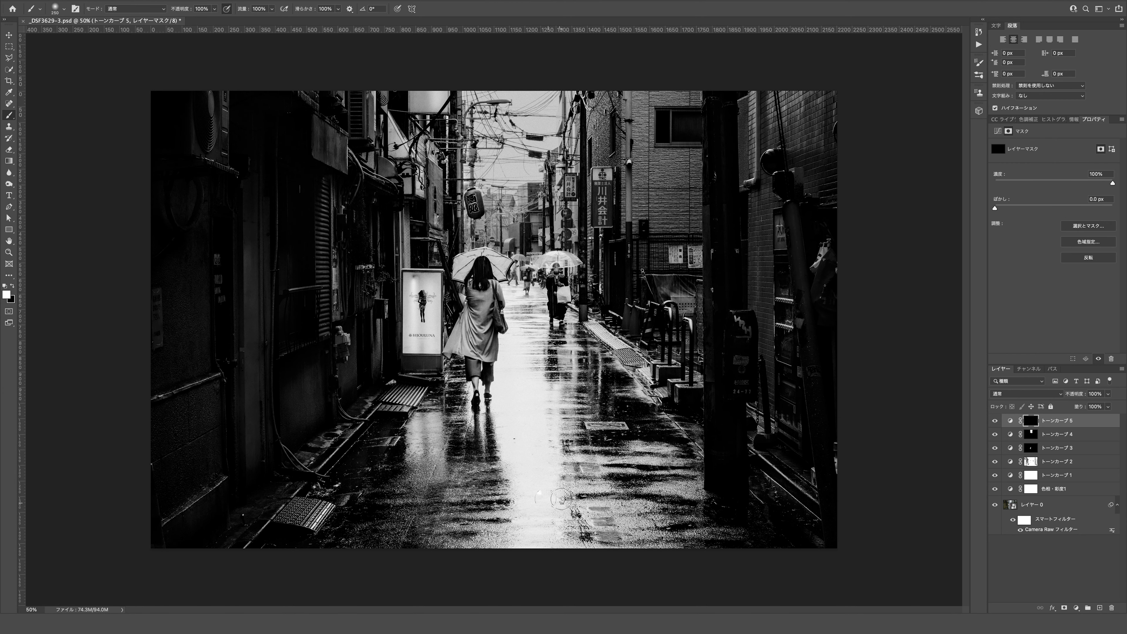
Brush white into the mask over the wet road, the woman's coat and her umbrella
drag(527, 421, 546, 444)
key(bracketleft)
key(bracketleft)
key(bracketleft)
key(bracketleft)
key(bracketleft)
key(bracketleft)
key(bracketleft)
drag(470, 348, 493, 297)
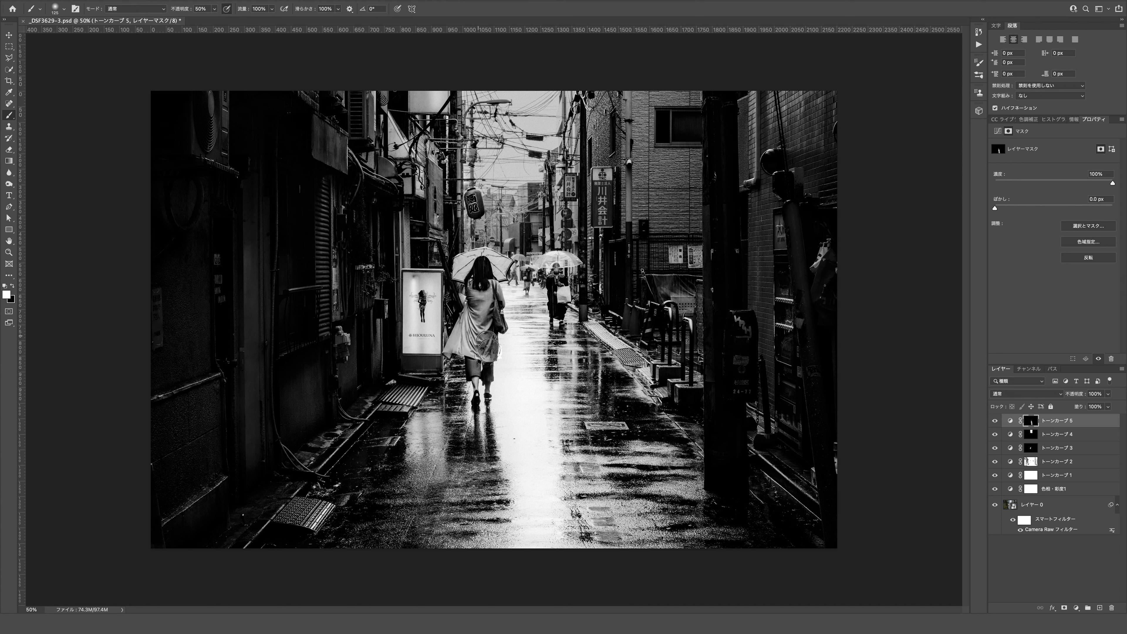
key(bracketleft)
key(bracketleft)
key(bracketleft)
drag(459, 267, 499, 259)
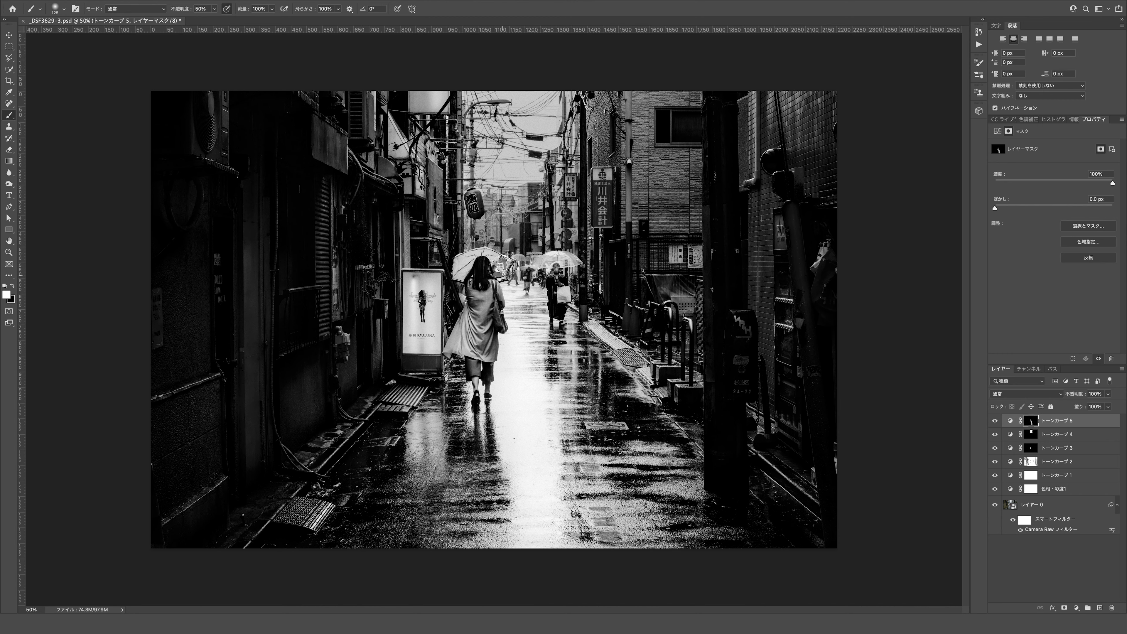
drag(497, 264, 461, 268)
key(bracketright)
key(bracketright)
Select トーンカーブ1's mask and set a black brush at 15% opacity
click(1070, 471)
click(995, 475)
click(995, 475)
click(1031, 475)
key(x)
key(1)
key(5)
key(bracketright)
key(bracketright)
key(bracketright)
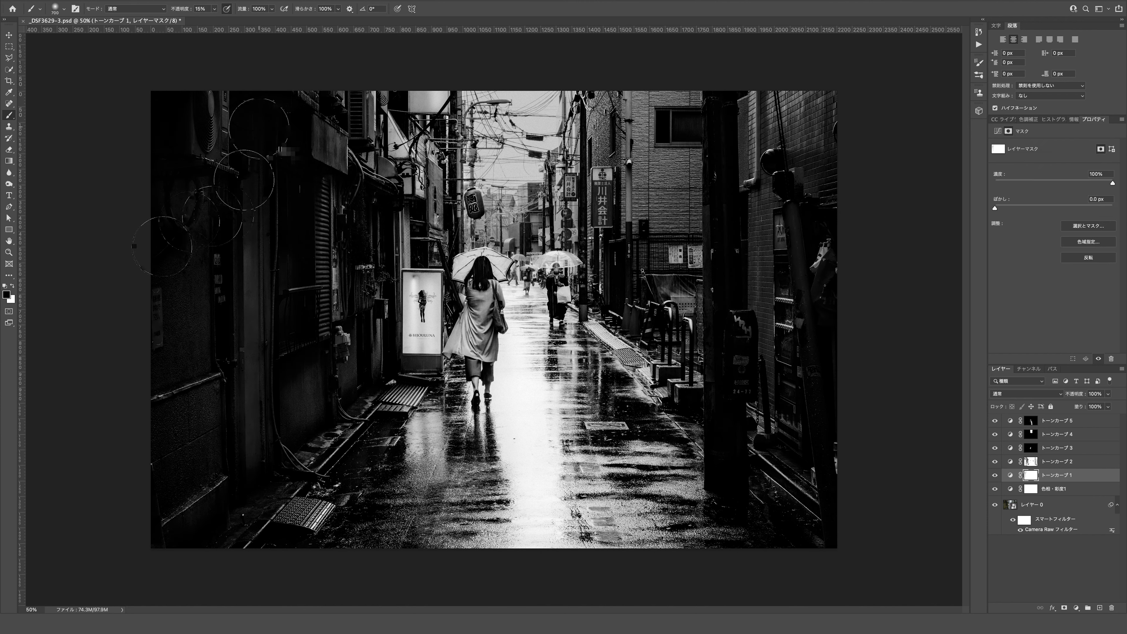
Lightly lift Curves 1's darkening over the left buildings and the right pillar
drag(211, 338, 251, 331)
click(995, 475)
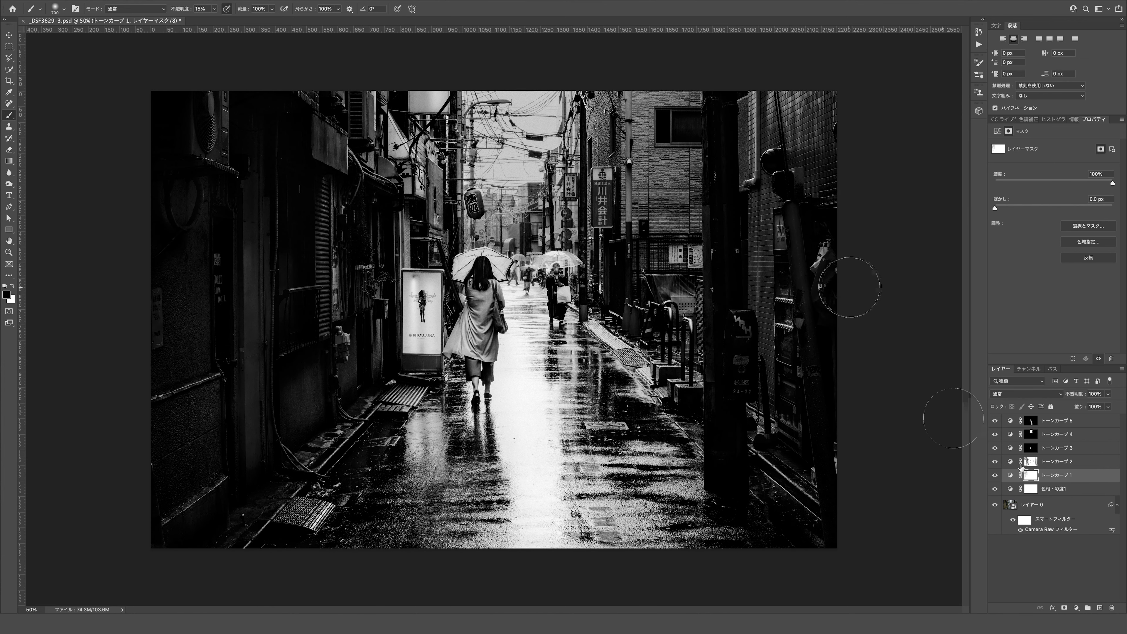
key(bracketleft)
key(bracketleft)
key(bracketleft)
drag(733, 364, 726, 477)
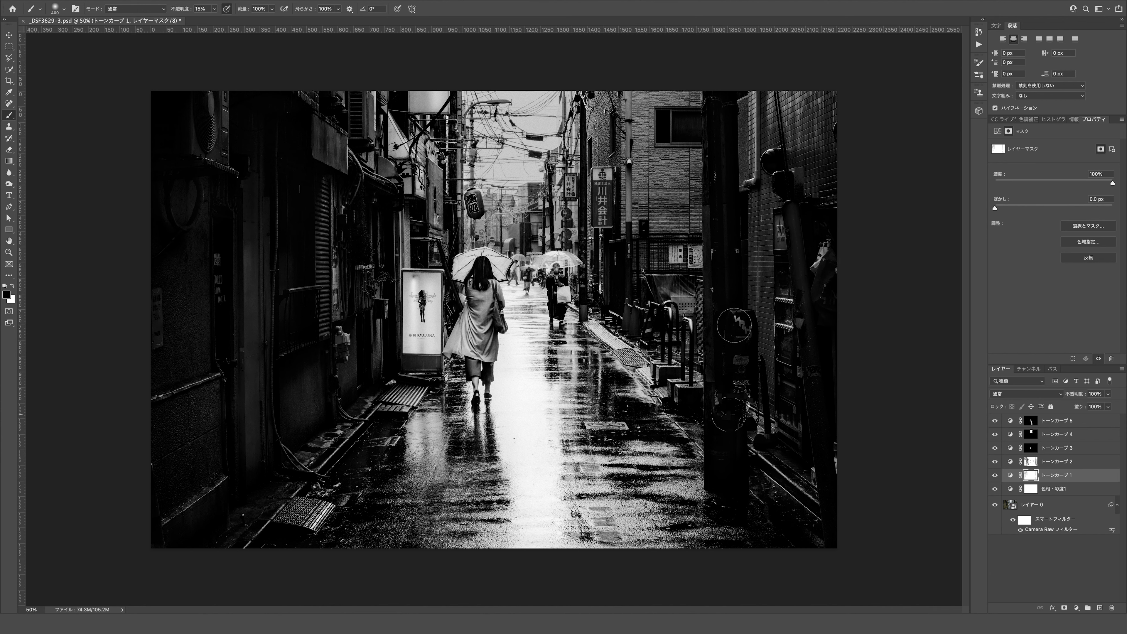
drag(720, 72, 755, 493)
click(994, 475)
click(994, 475)
click(994, 475)
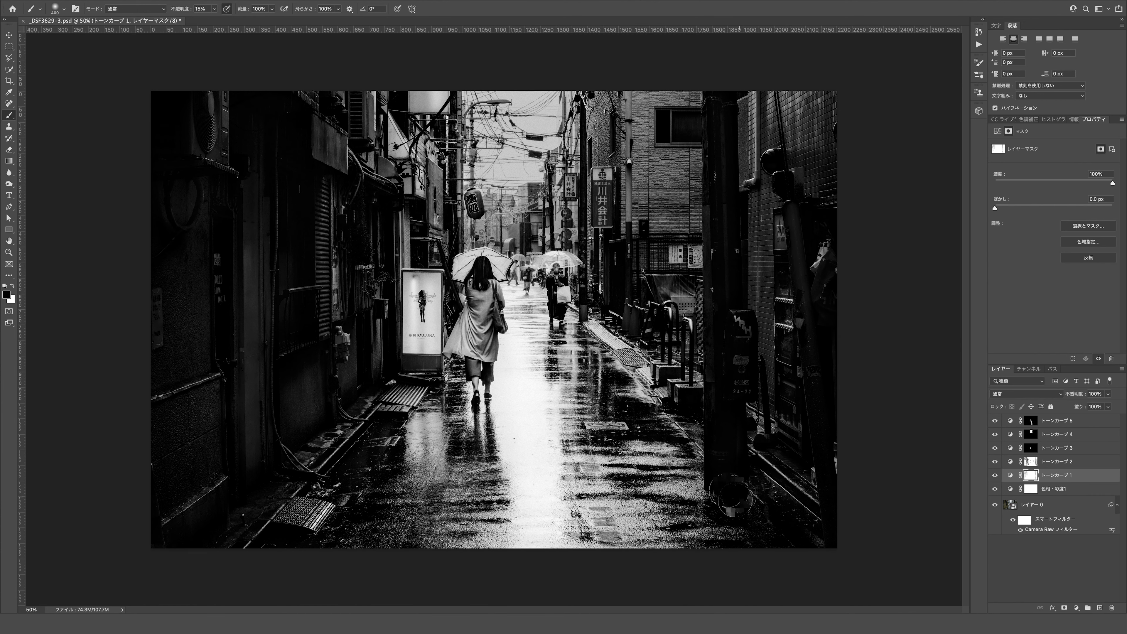
drag(823, 288, 797, 240)
Lift the darkening at 25% over the storefronts and the woman's hair and coat, then zoom out to 50%
key(bracketright)
key(bracketright)
drag(386, 218, 368, 366)
click(995, 475)
click(995, 474)
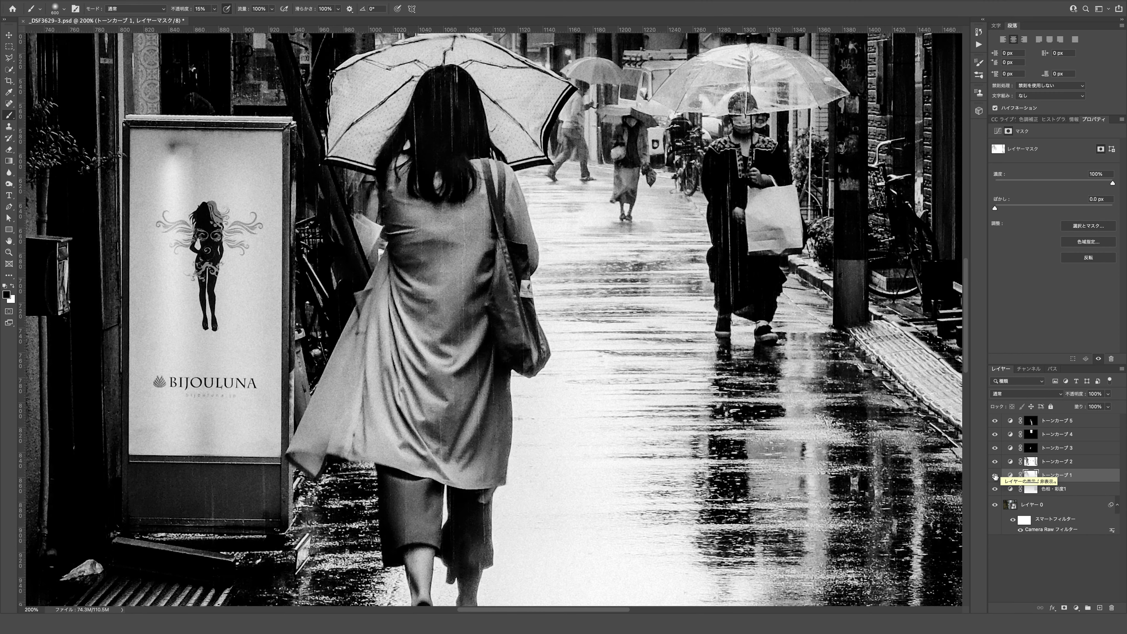
click(995, 475)
click(995, 475)
key(2)
key(5)
drag(442, 185, 408, 140)
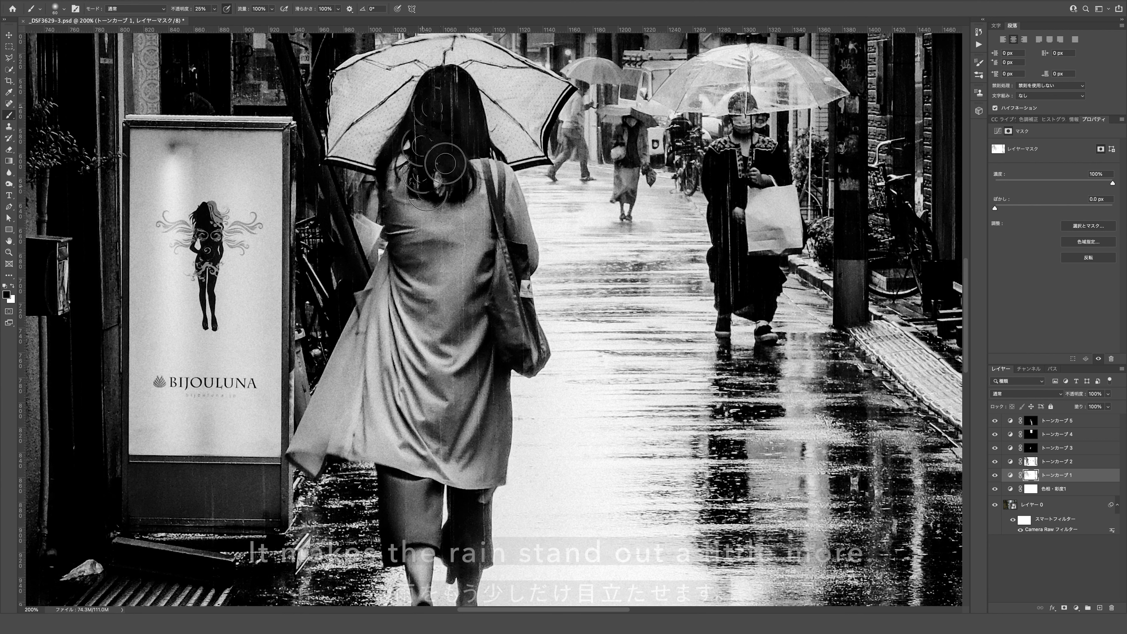
click(995, 474)
click(995, 475)
click(994, 475)
drag(723, 248, 728, 160)
key(ctrl+0)
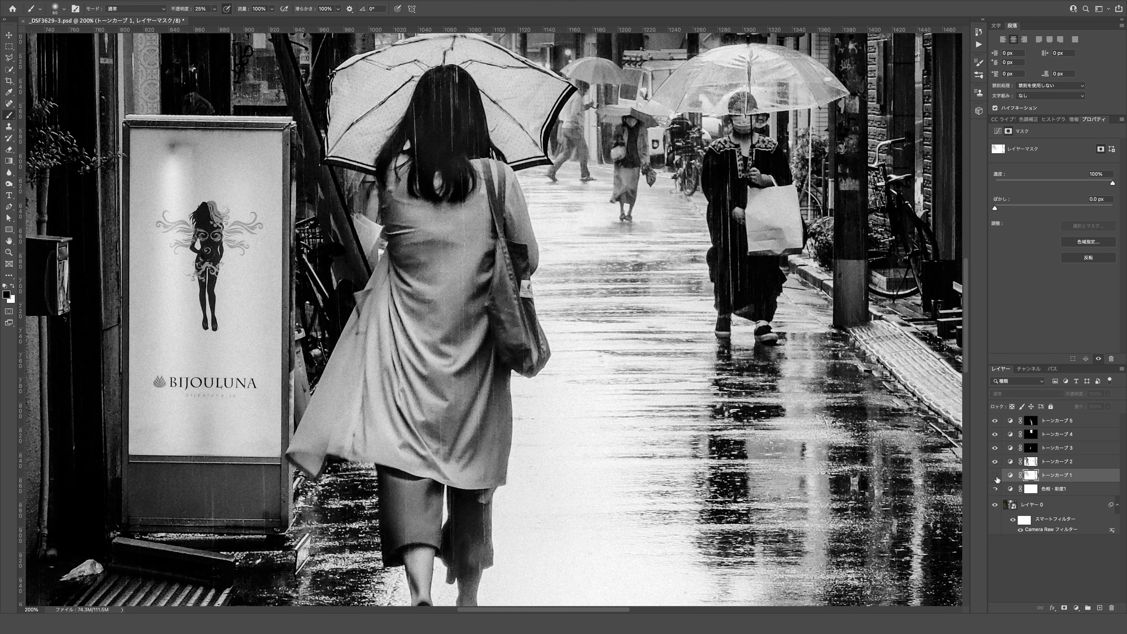
key(ctrl+minus)
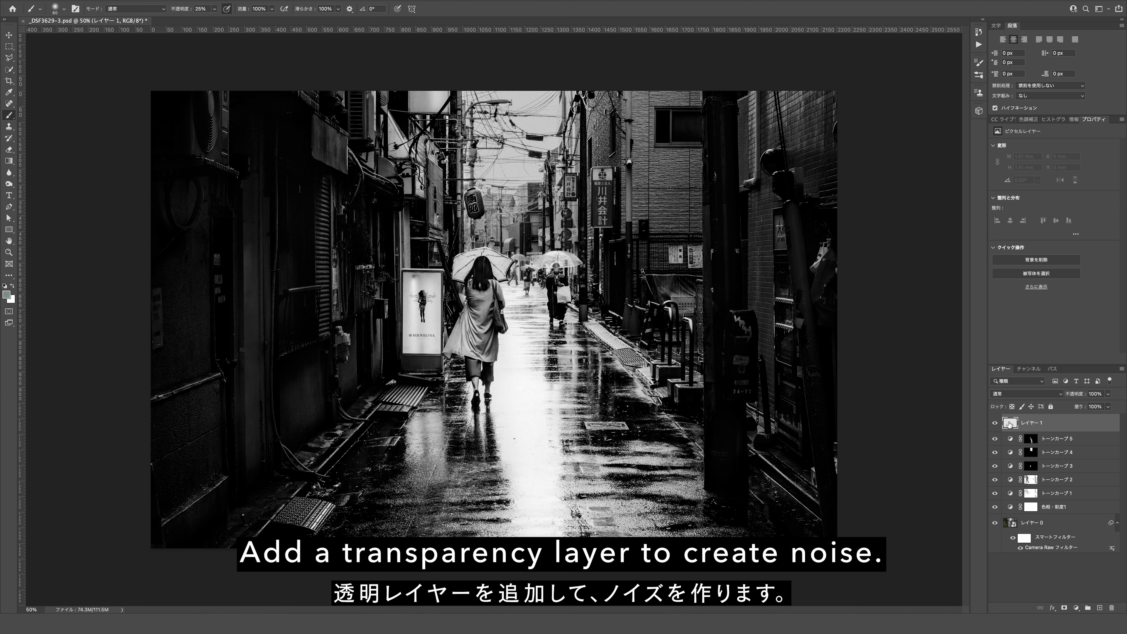
Fill the new layer with 50% gray
key(shift+F5)
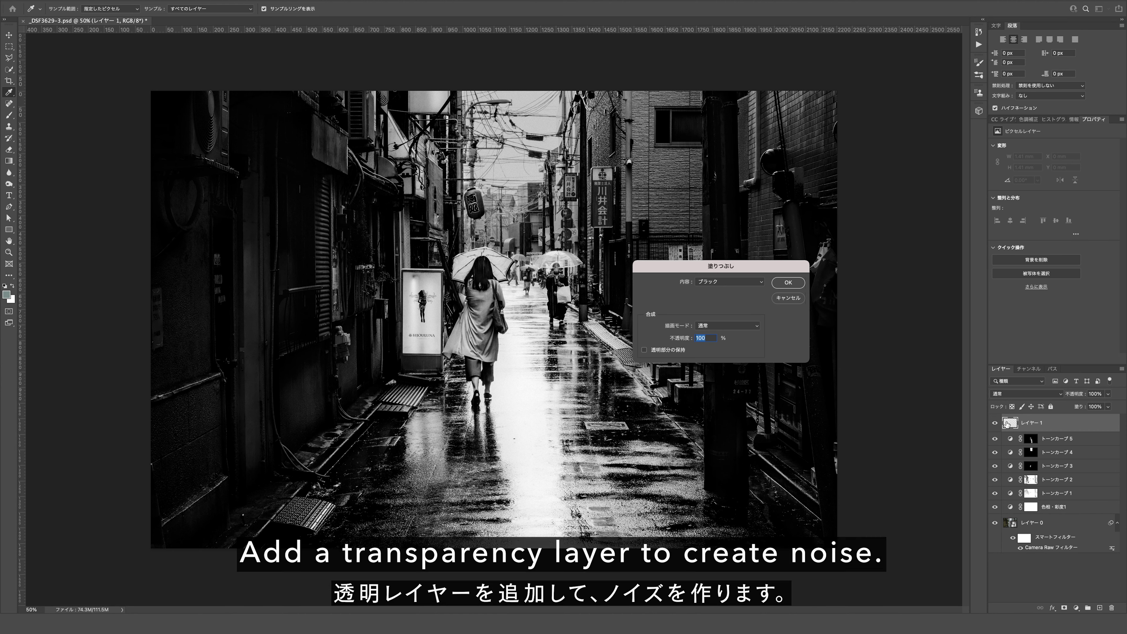
click(750, 282)
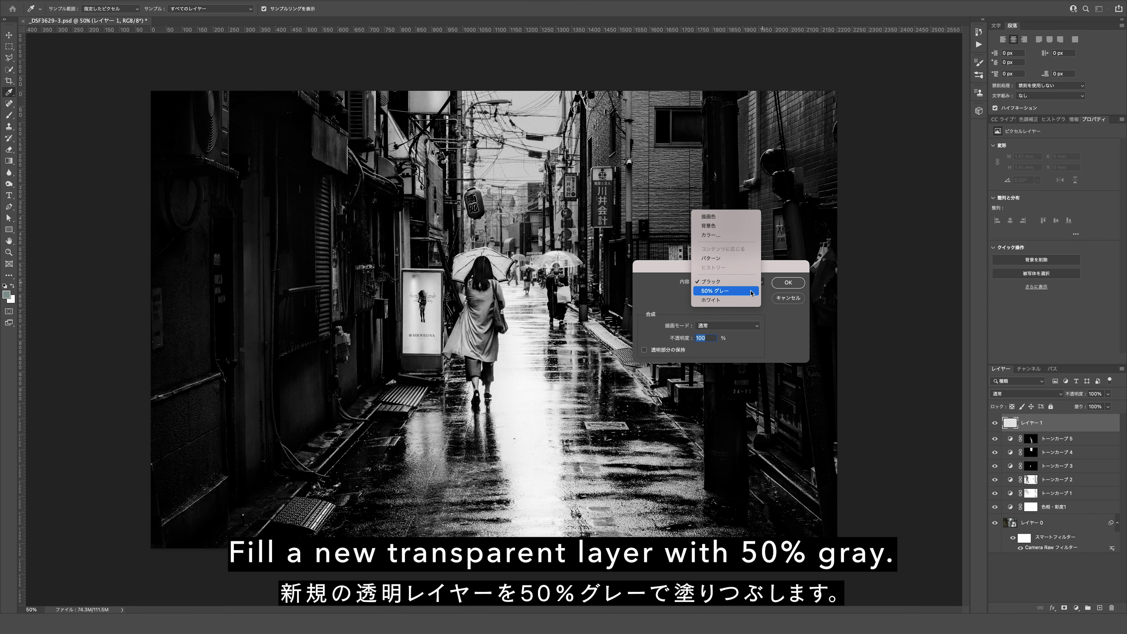
click(787, 283)
key(b)
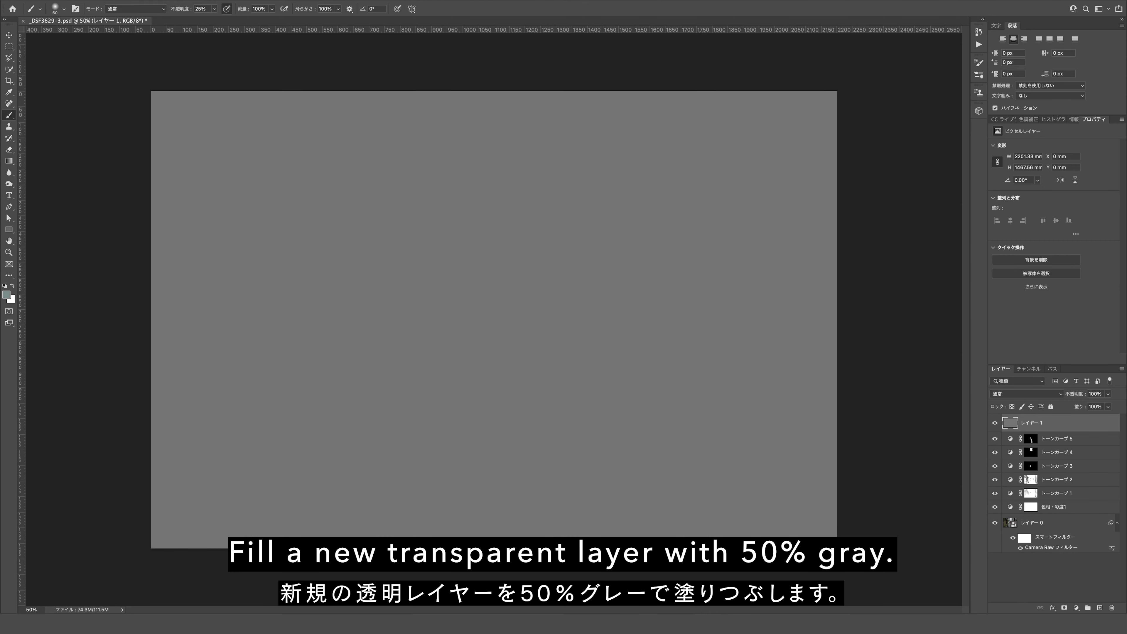
Apply Add Noise at 7%, Gaussian, Monochromatic to the gray layer
click(239, 1)
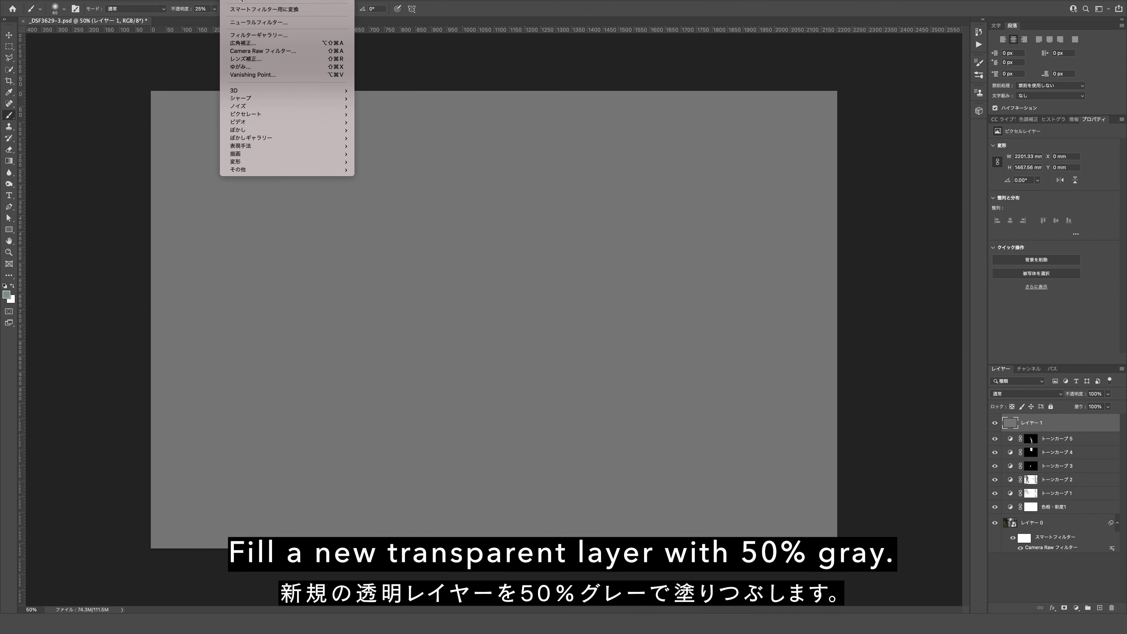
click(379, 113)
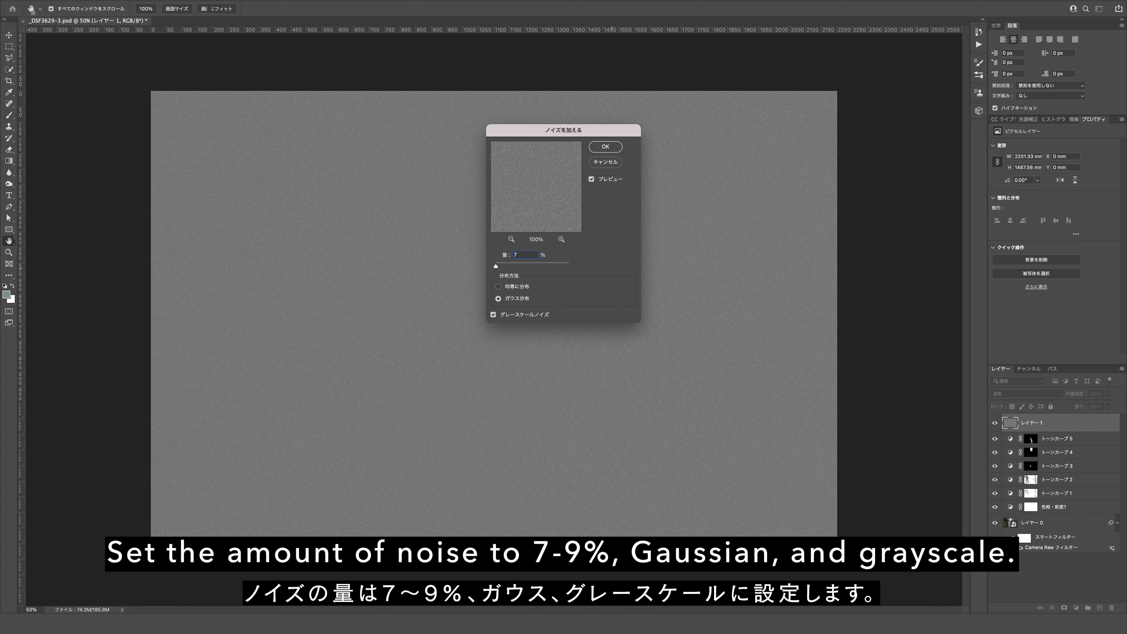
key(Return)
key(b)
Set the noise layer to Overlay blend mode and name it nois_s
click(1050, 393)
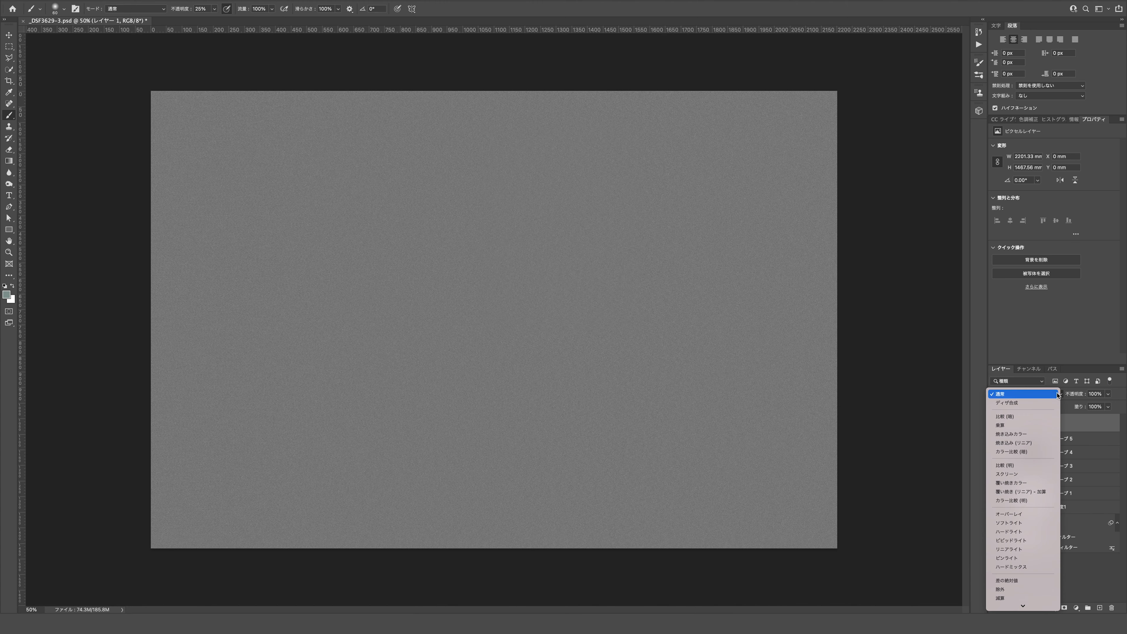
click(1028, 515)
text(noise)
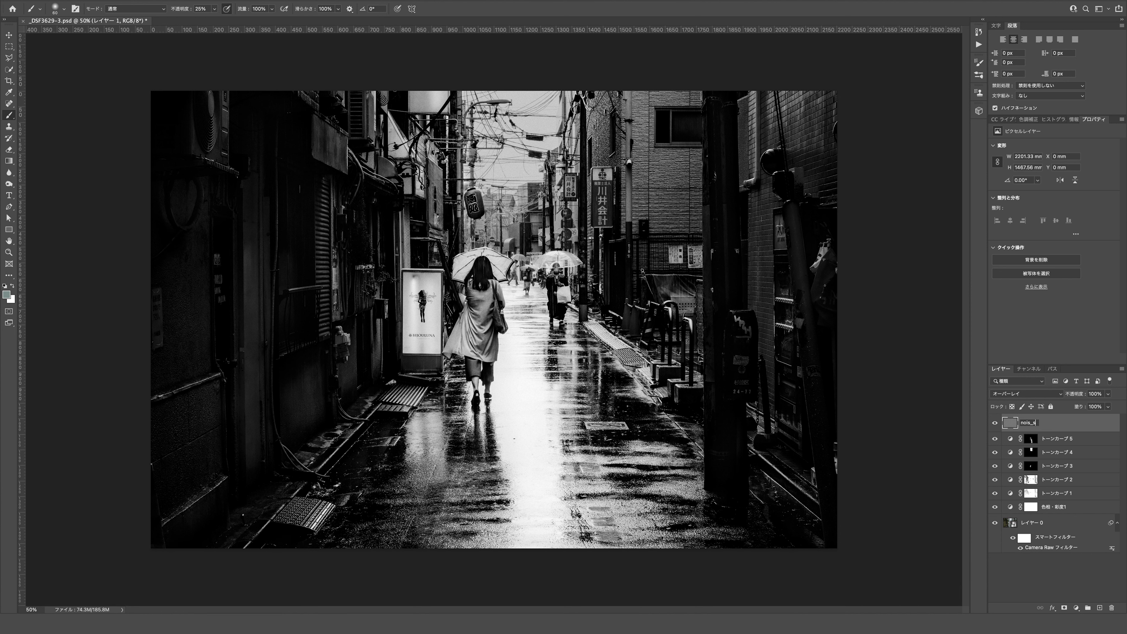
text(s)
key(Return)
Copy the bottom-right quarter of nois_s onto a new layer
key(m)
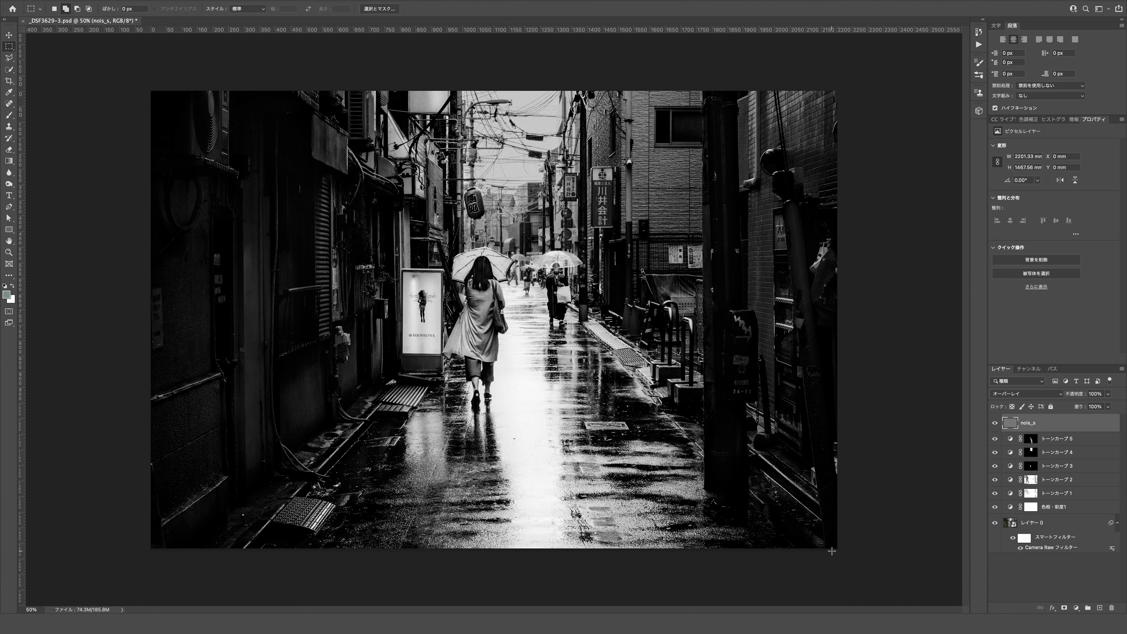
drag(842, 558, 496, 319)
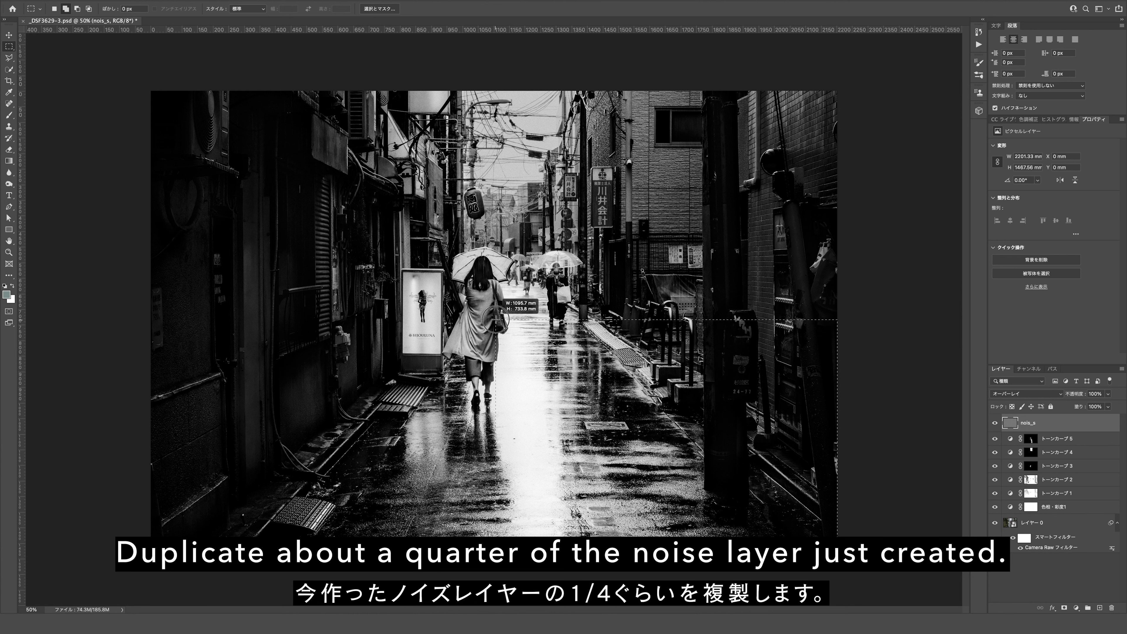
key(ctrl+j)
Scale the copied noise about 203% to fill the canvas and name it nois_m
key(v)
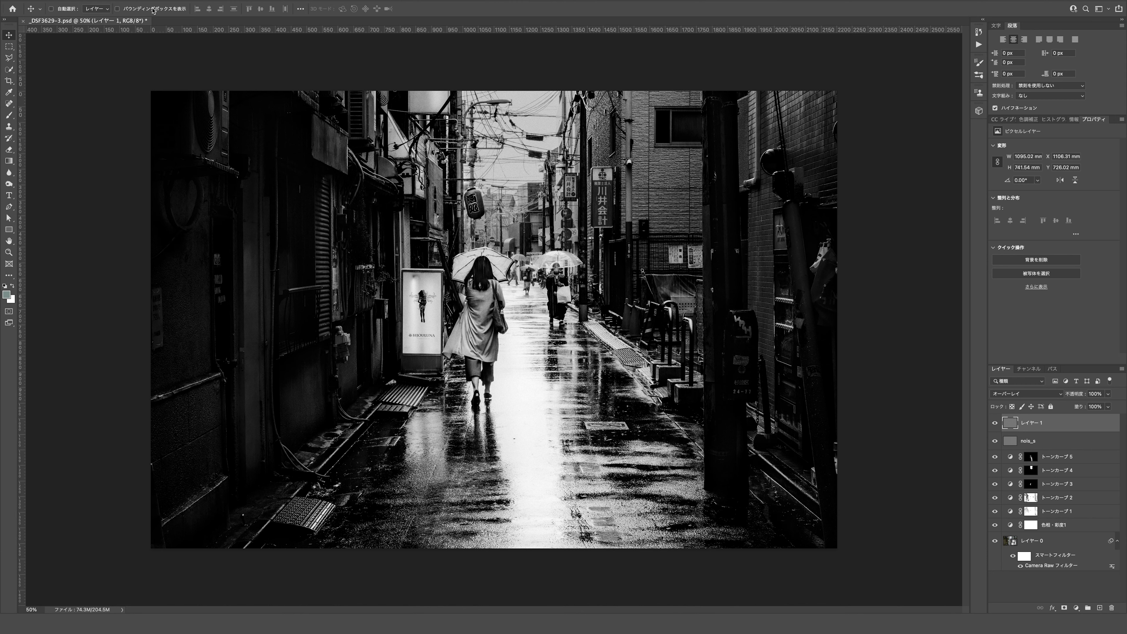
key(ctrl+t)
drag(496, 316, 152, 69)
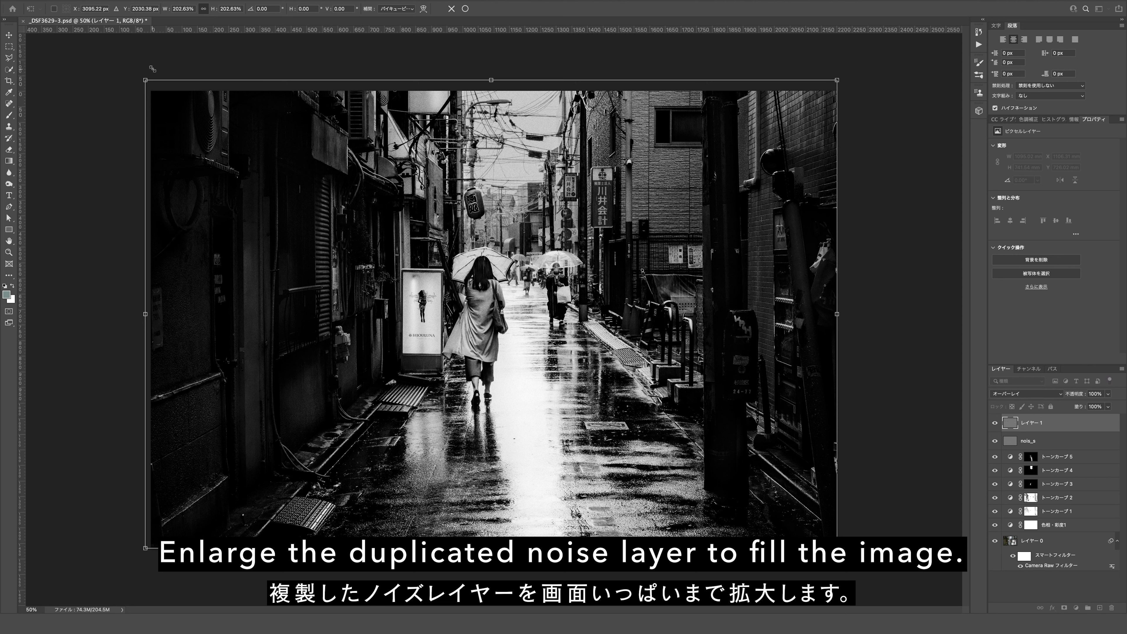
key(Return)
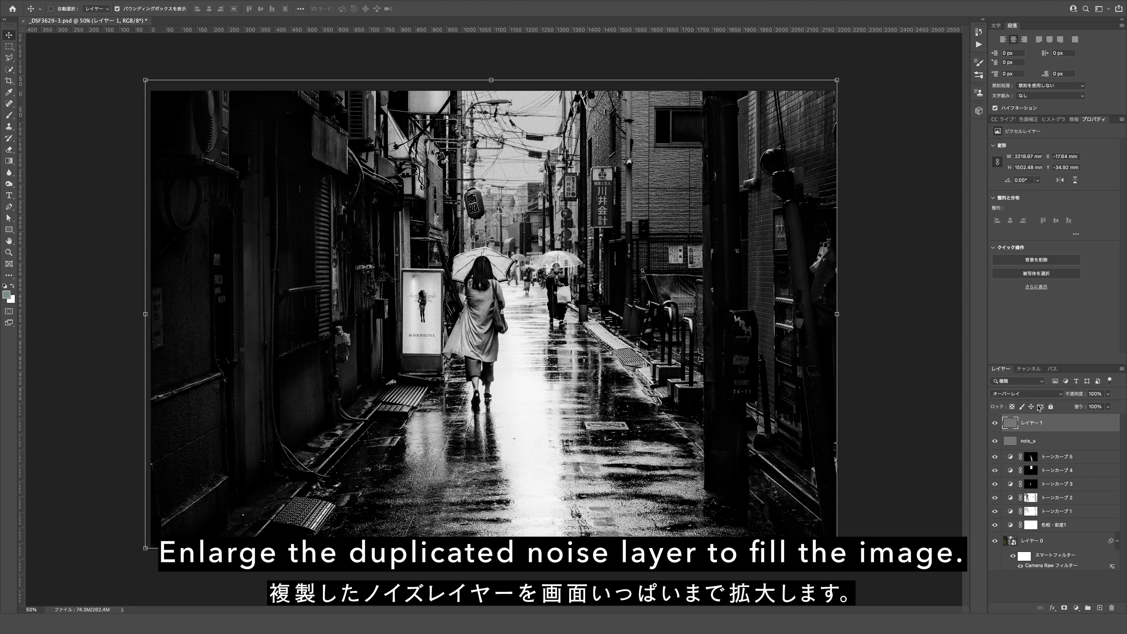
double_click(1031, 422)
text(nois_m)
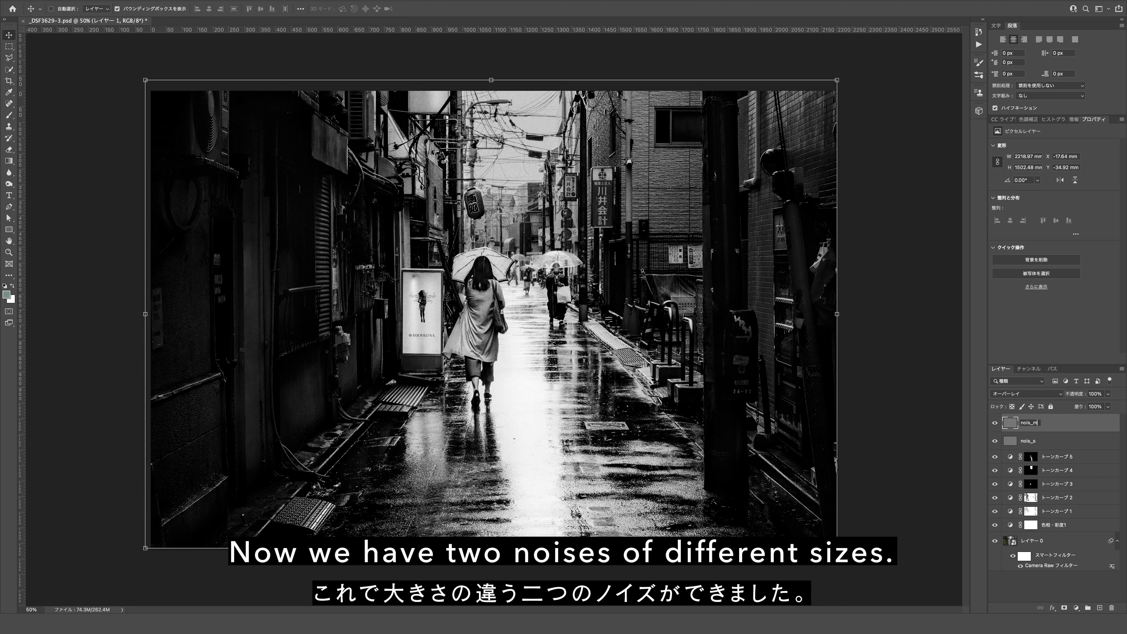
key(Return)
Zoom in on the grain and compare the image with nois_m and nois_s on and off
key(ctrl+plus)
key(ctrl+plus)
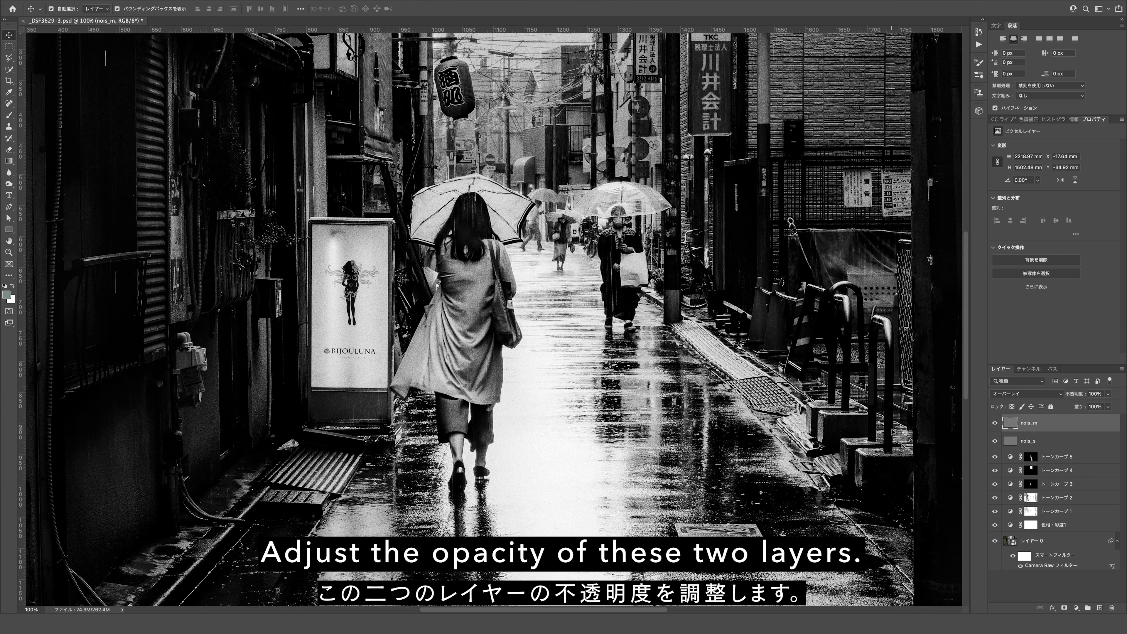
key(ctrl+plus)
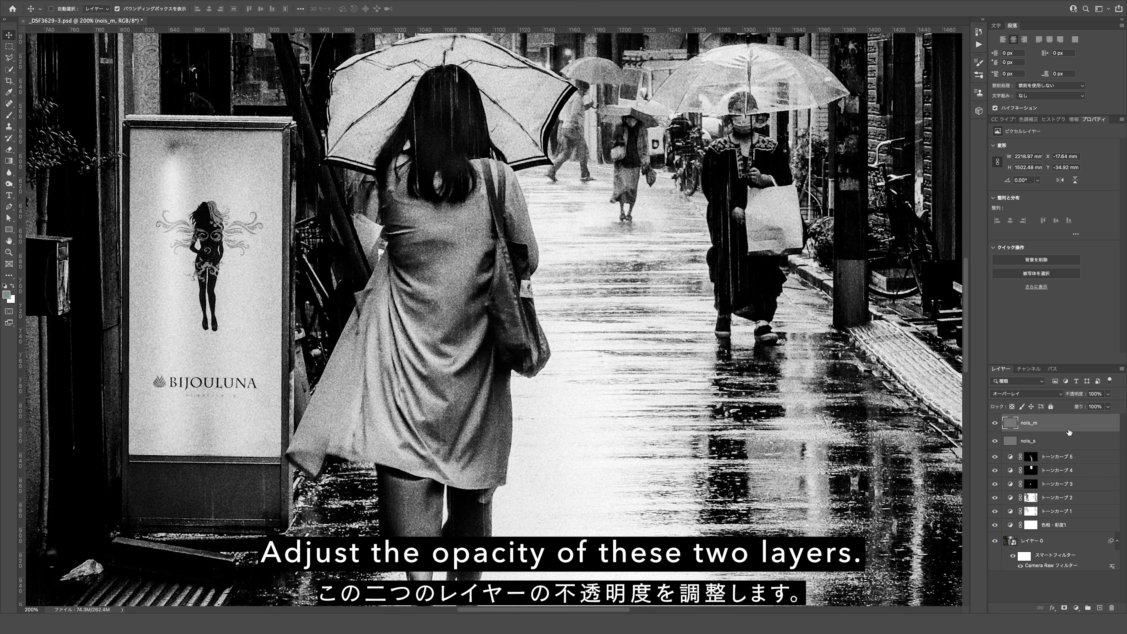
click(995, 423)
click(995, 423)
click(995, 424)
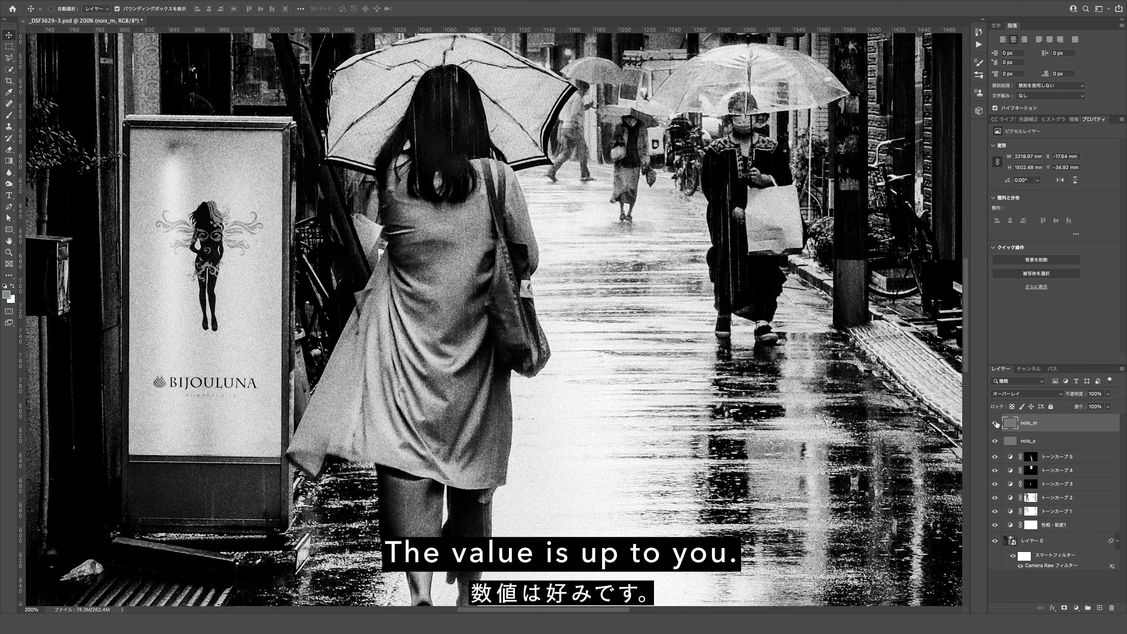
click(994, 442)
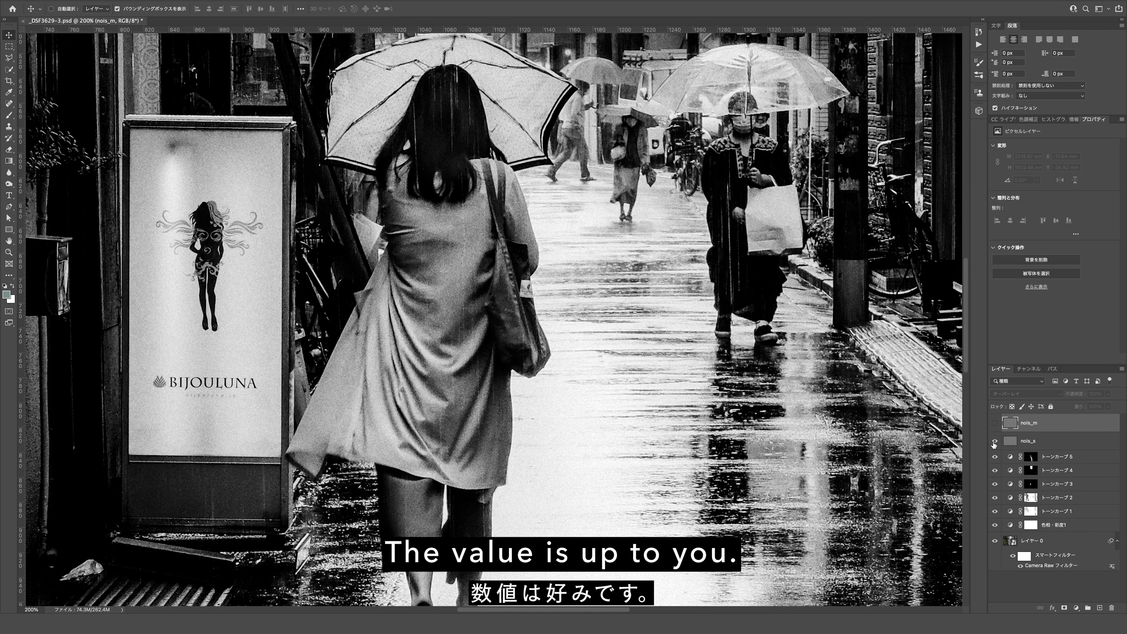
click(995, 423)
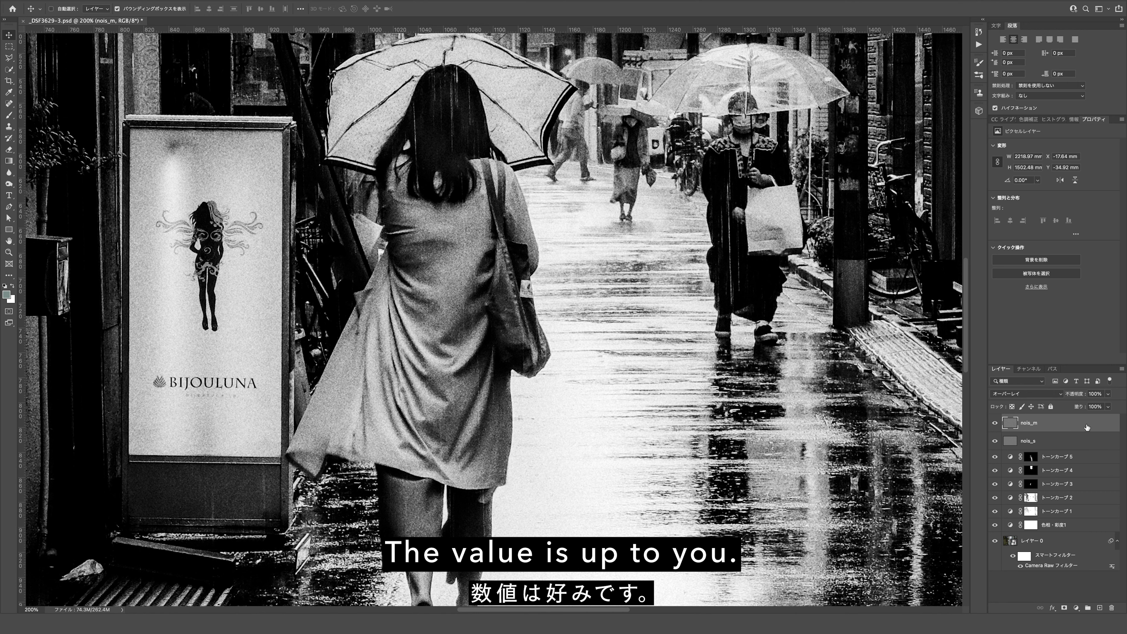
Lower nois_m opacity to 67% and settle nois_s opacity at about 73%
click(1107, 394)
drag(1109, 405, 1091, 406)
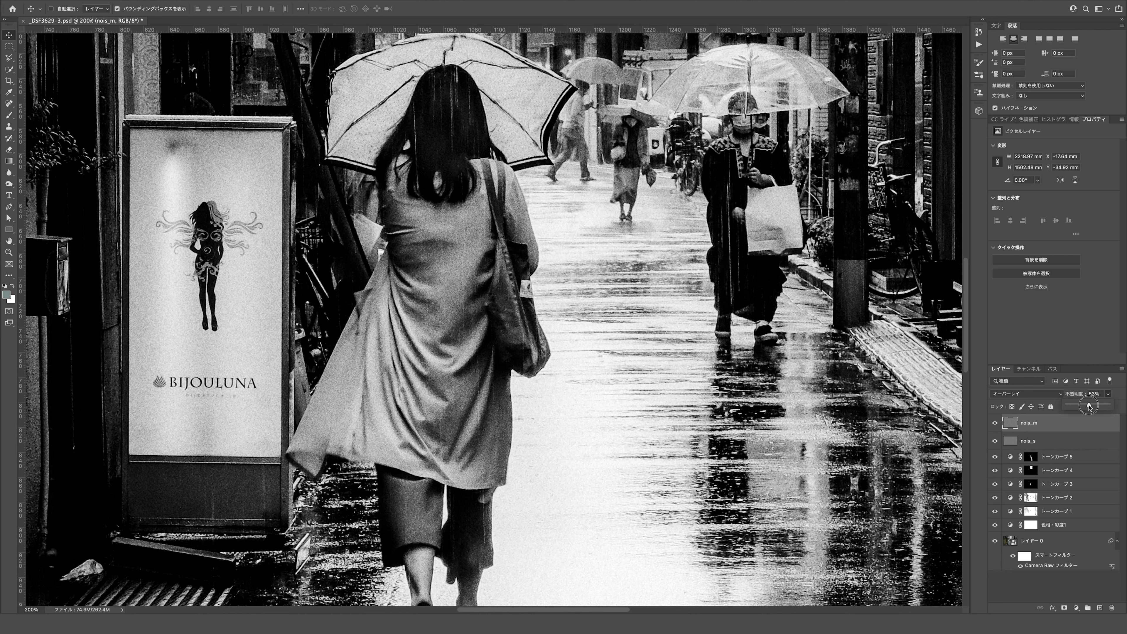
click(1074, 440)
click(1108, 394)
drag(1110, 405, 1095, 405)
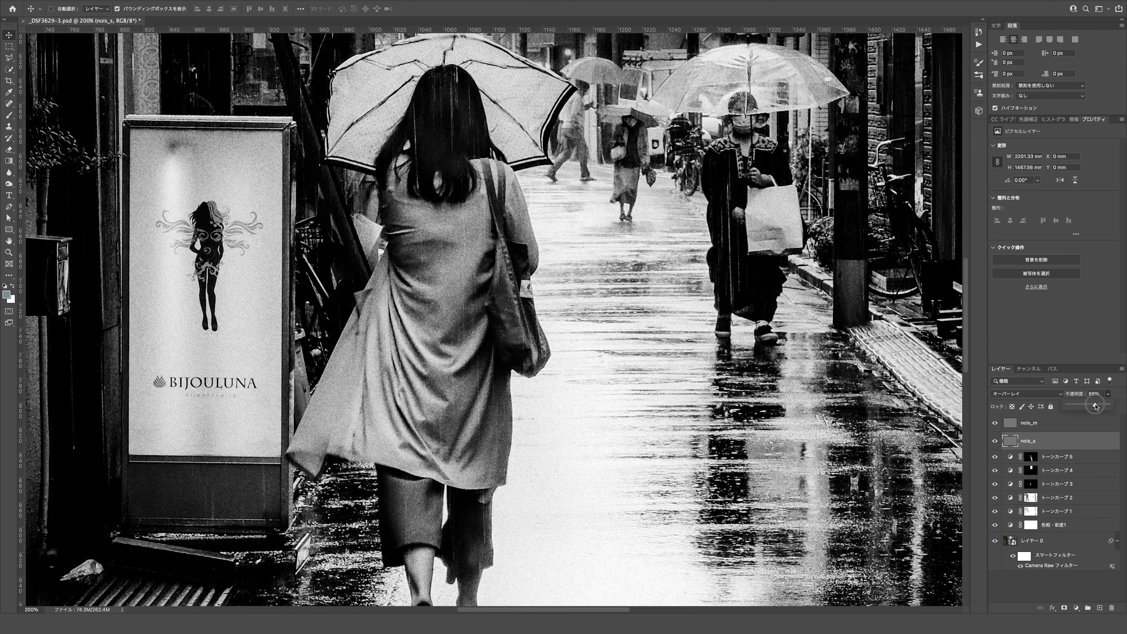
drag(1094, 406, 1095, 407)
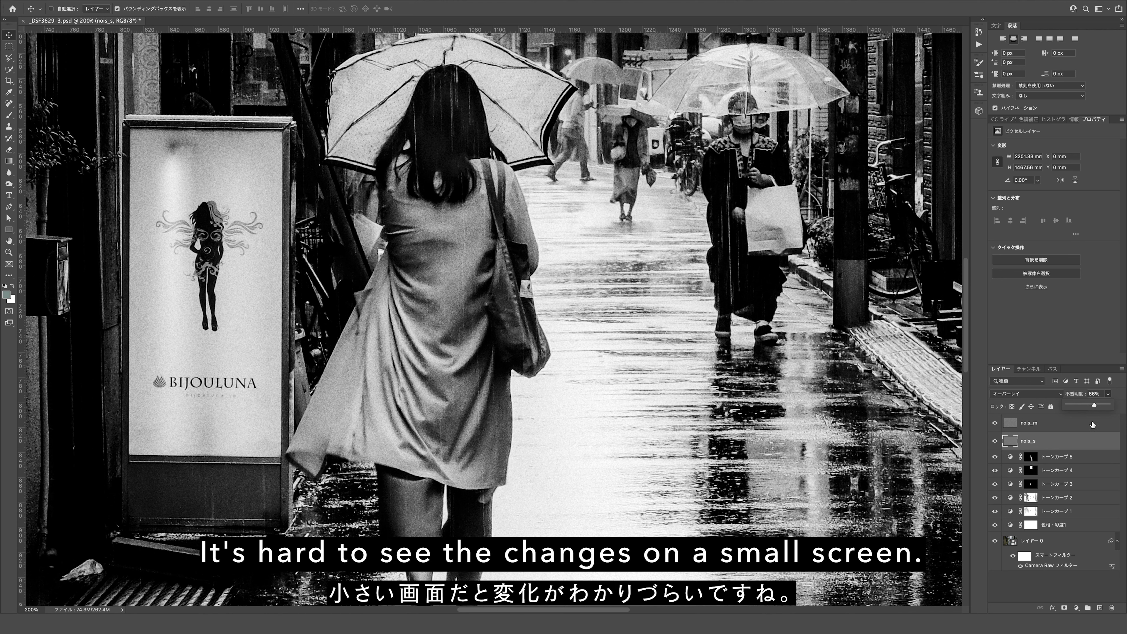
drag(1095, 407, 1097, 406)
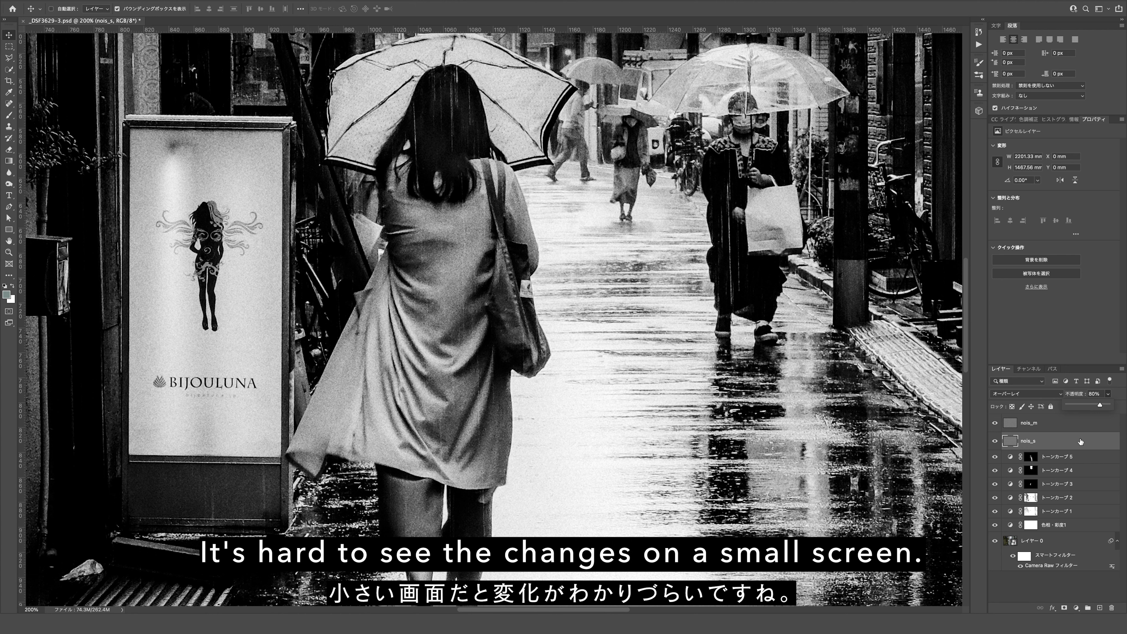
click(1080, 442)
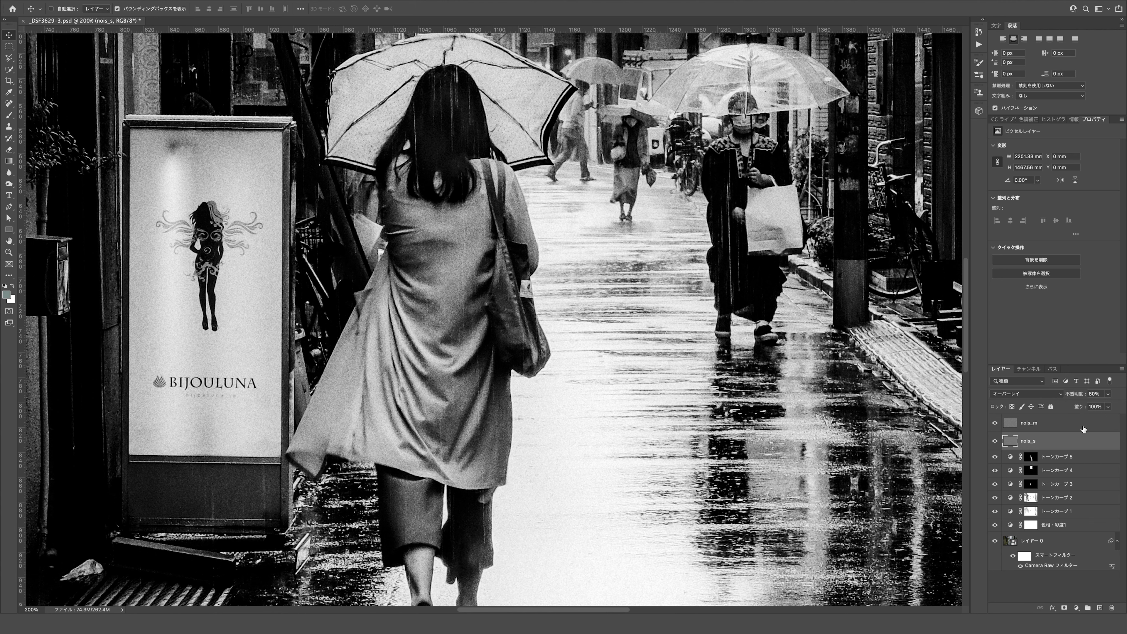
click(1083, 427)
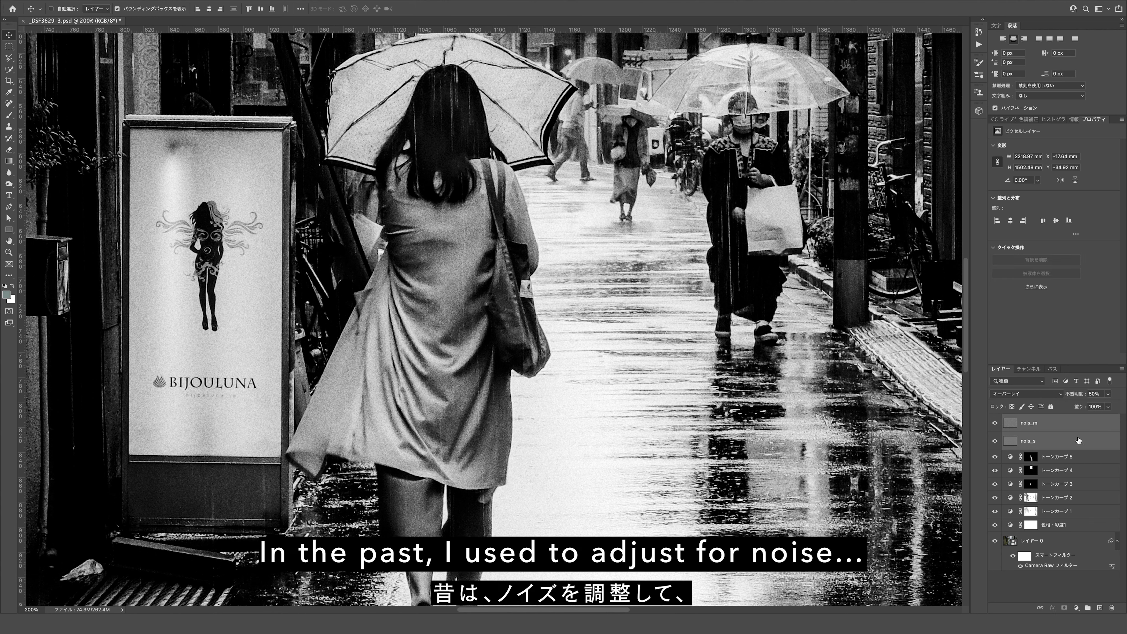
Group the two noise layers into a group named nois
key(ctrl+g)
double_click(1032, 419)
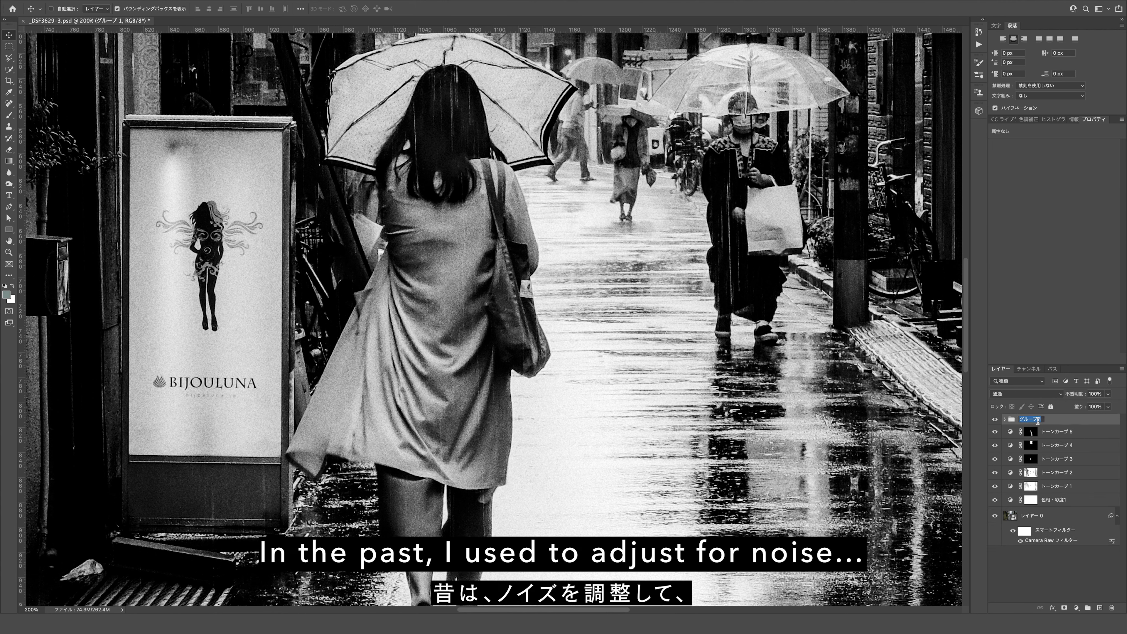
text(nos)
key(Return)
double_click(1024, 419)
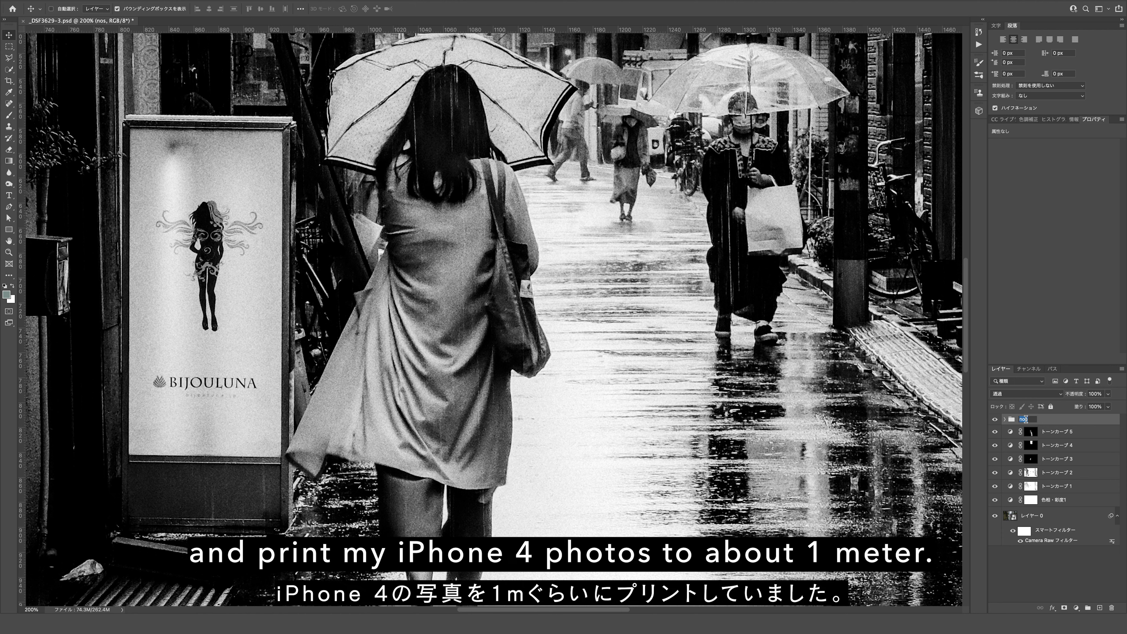
text(nois)
key(Return)
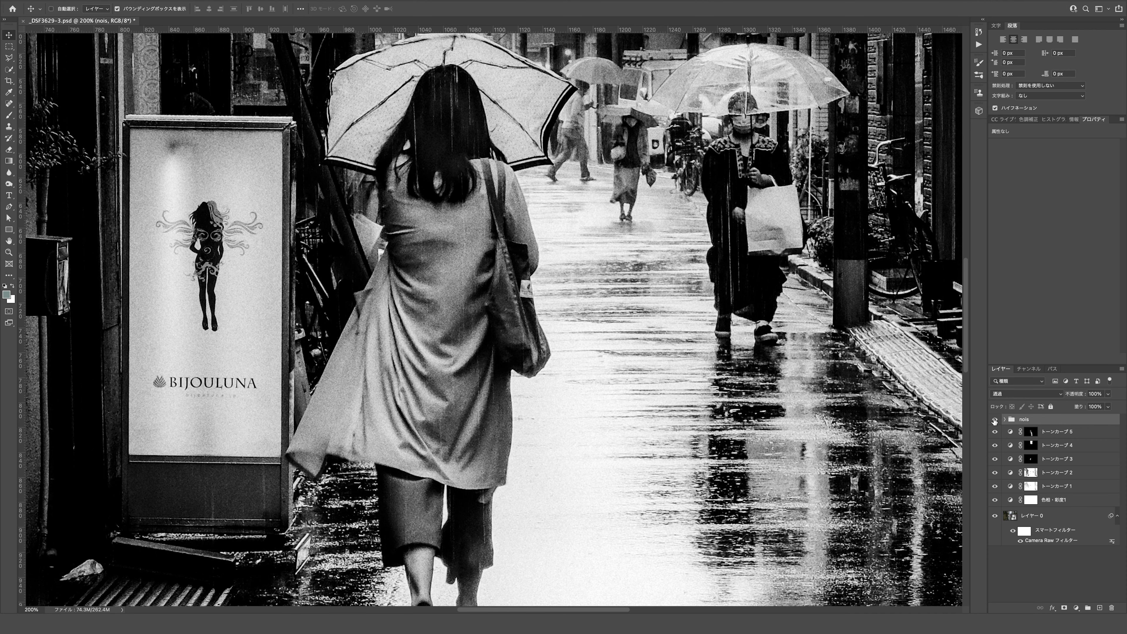
Fit the photo at 50% and group the nois group with all tone curve and hue/saturation layers
key(ctrl+0)
key(ctrl+minus)
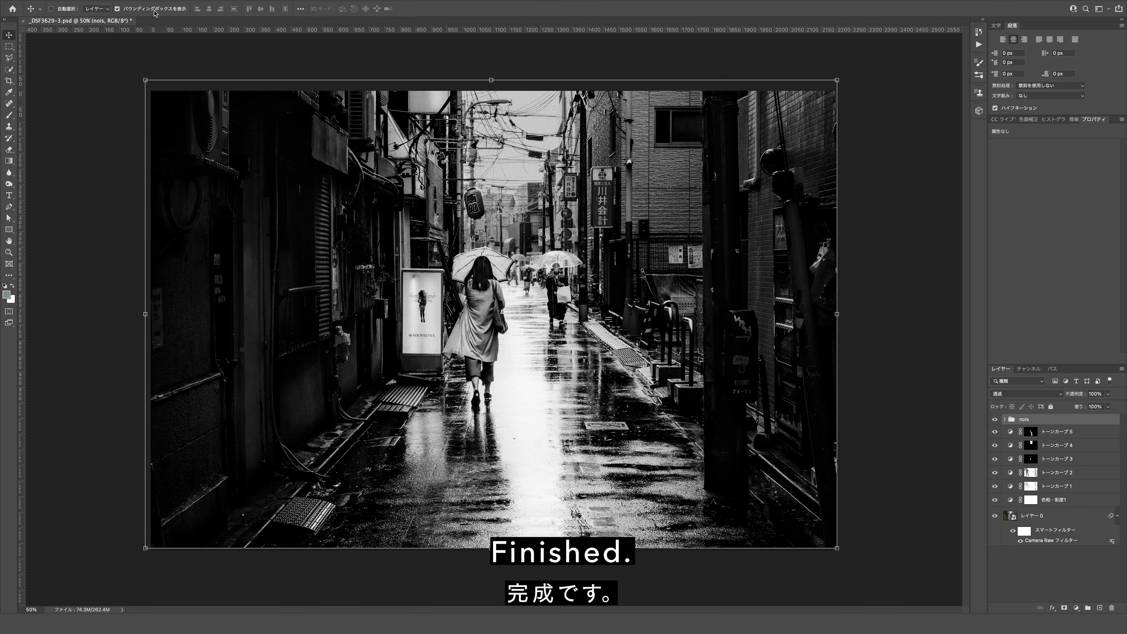
shift+click(1074, 500)
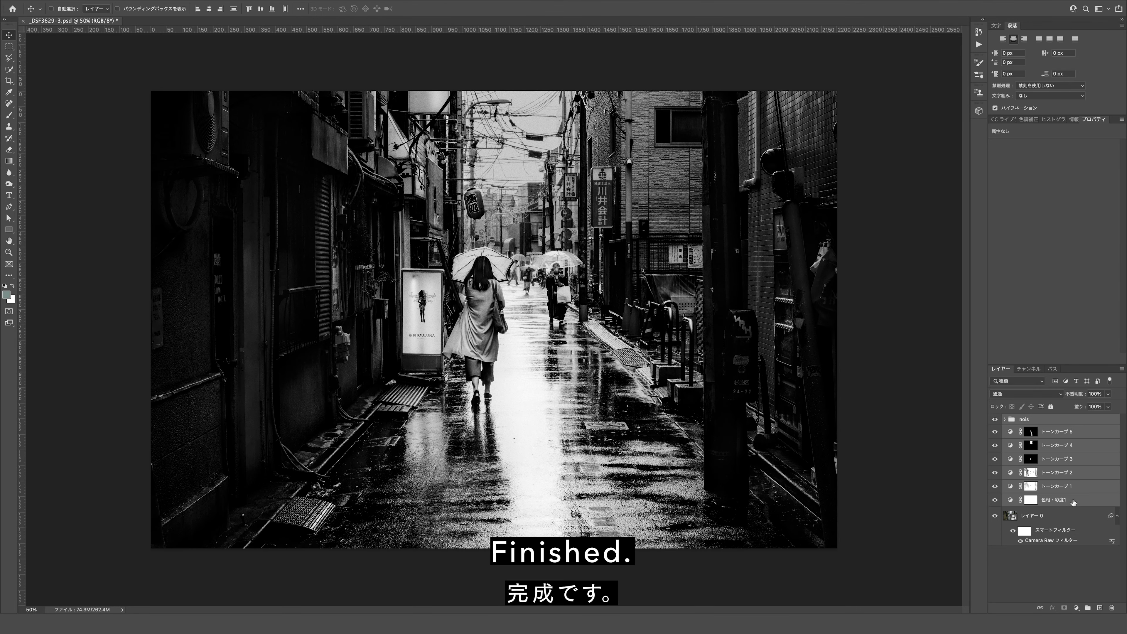
key(ctrl+g)
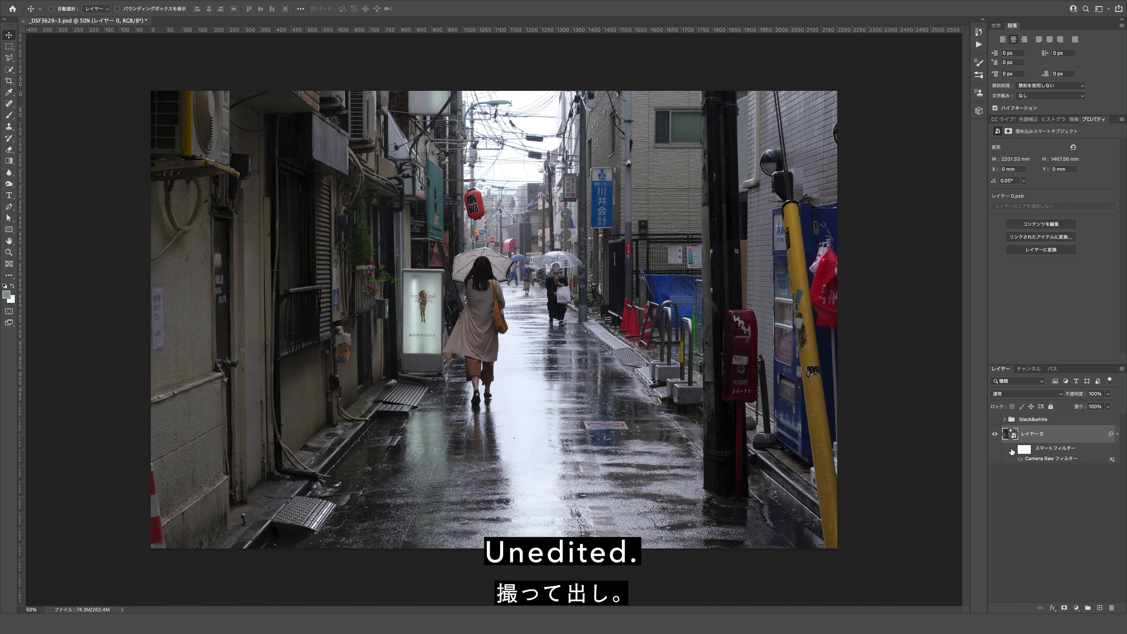
Re-enable the Camera Raw grading, then show the black&white group again
click(1011, 451)
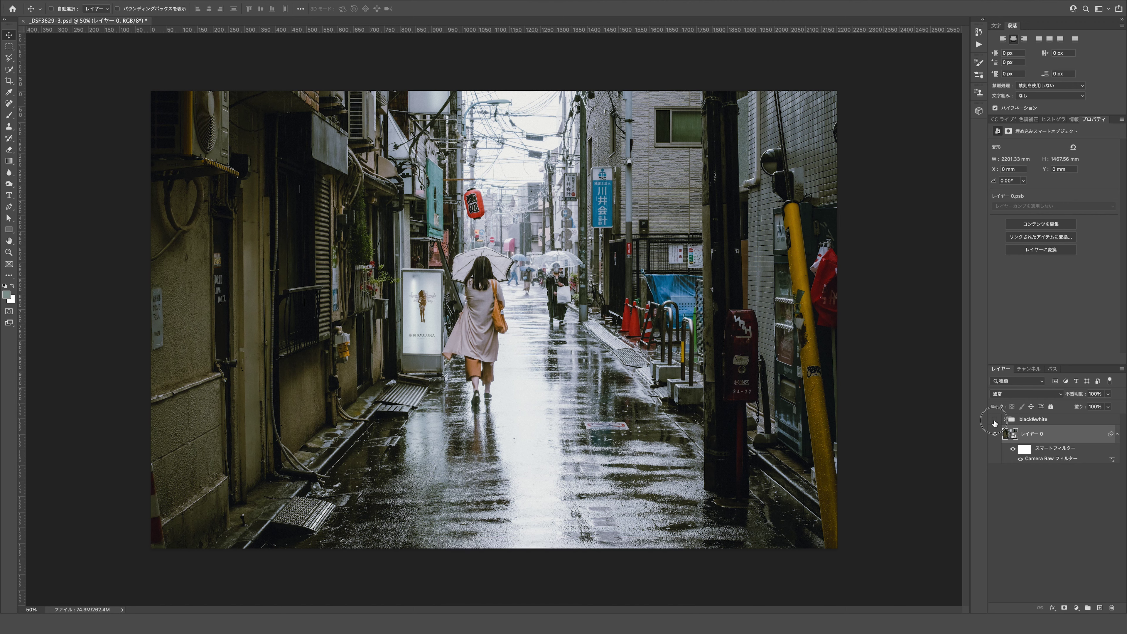
click(994, 421)
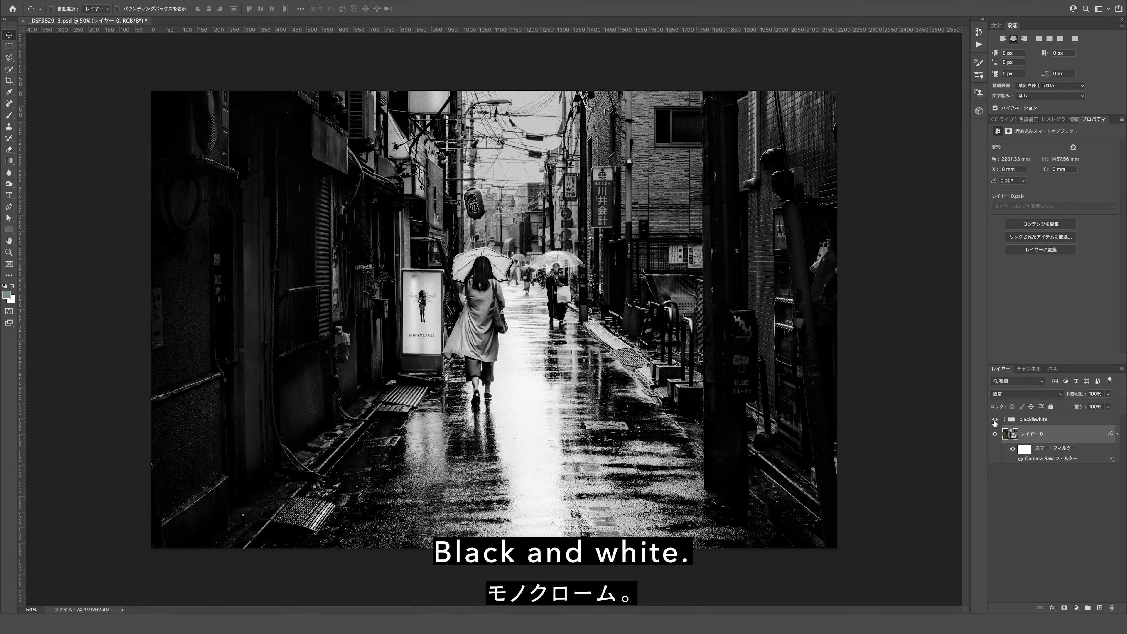